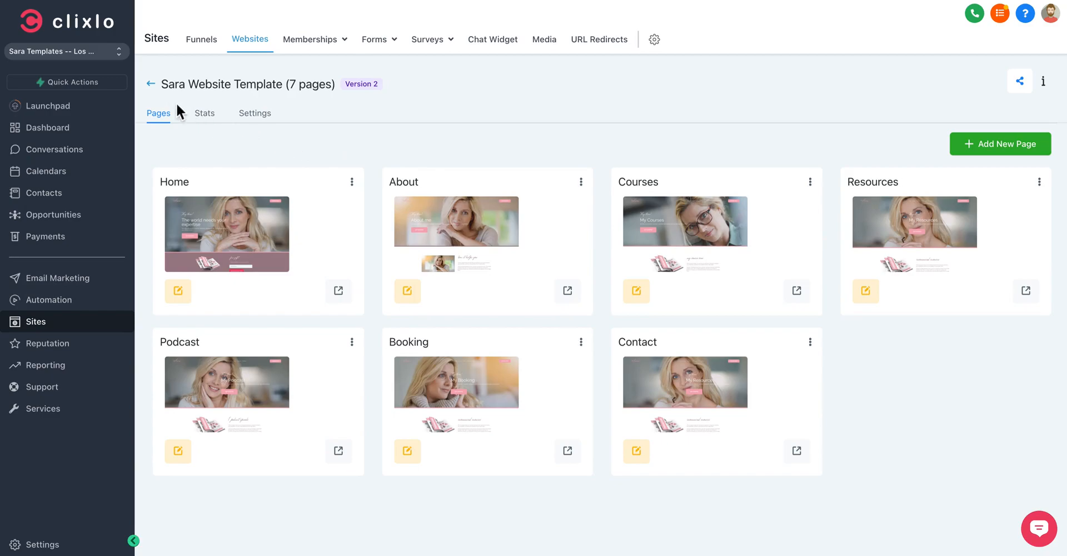
Step: Reopen the seven-page Sara Website Template from the websites list and view the Home page's options
{"action": "left_click", "coordinate": [160, 94]}
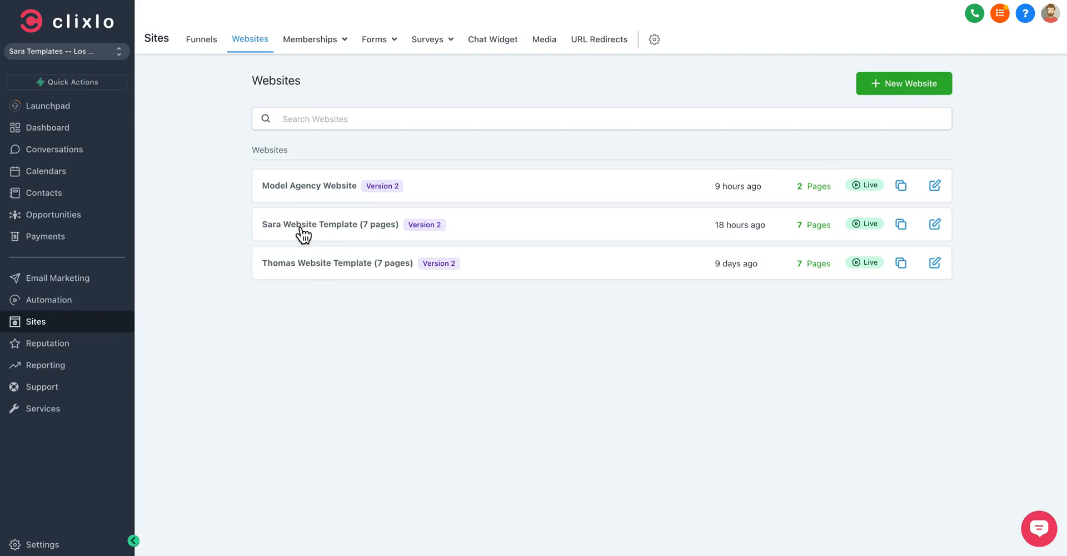
{"action": "left_click", "coordinate": [351, 232]}
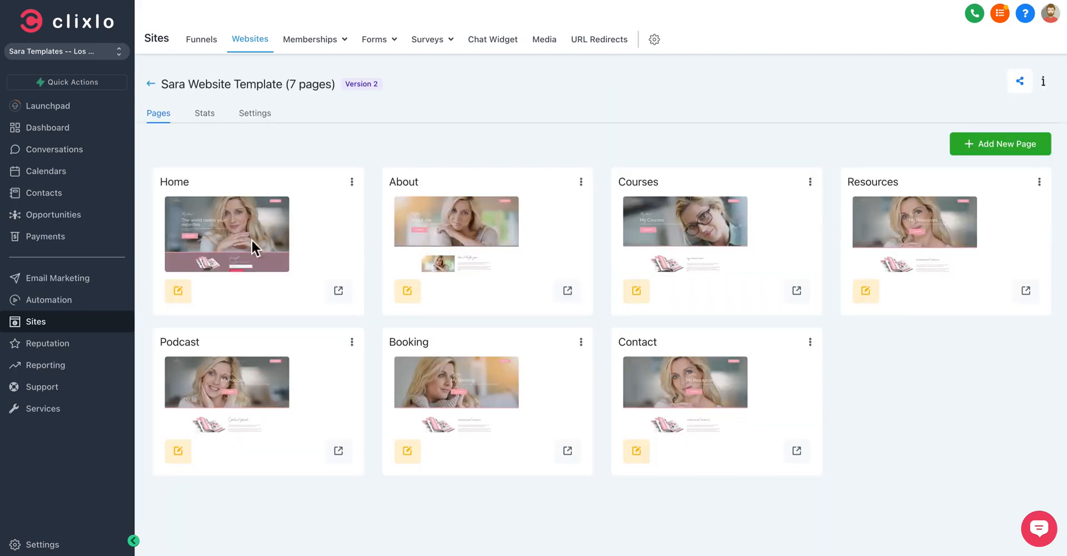
{"action": "left_click", "coordinate": [352, 182]}
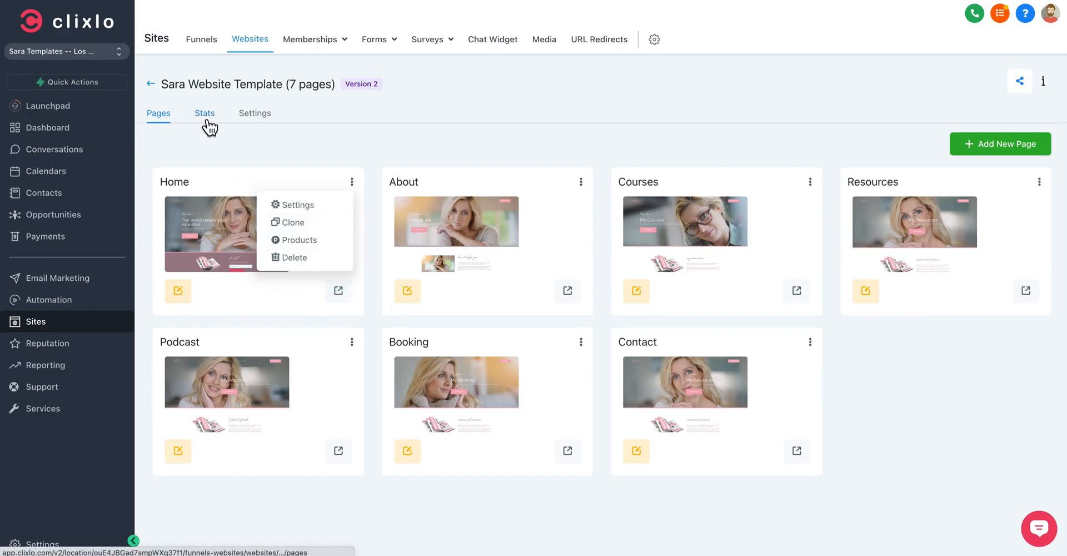
{"action": "left_click", "coordinate": [725, 132]}
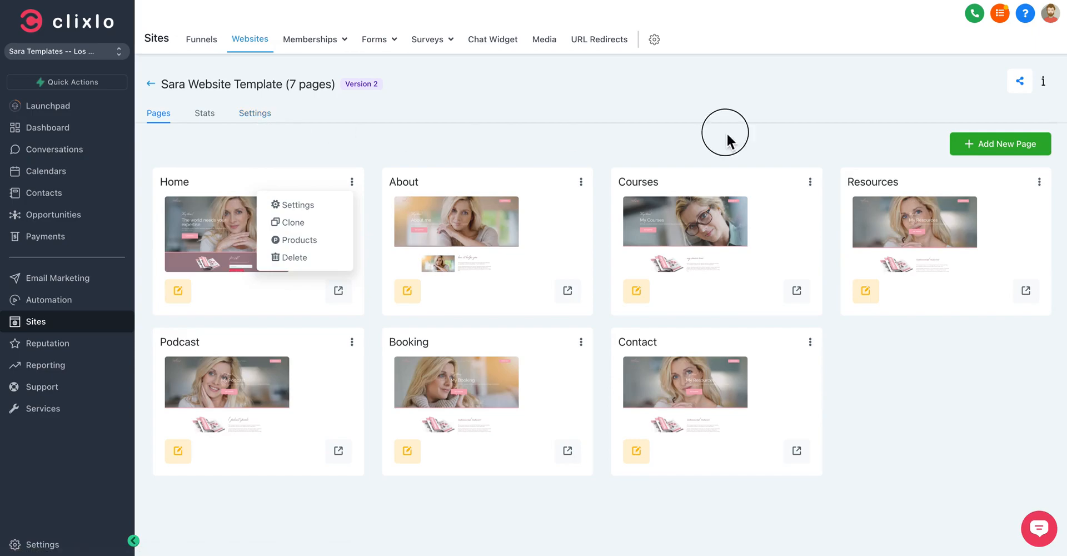
Step: View the form for adding a new page to the website and close it without creating one
{"action": "left_click", "coordinate": [988, 138]}
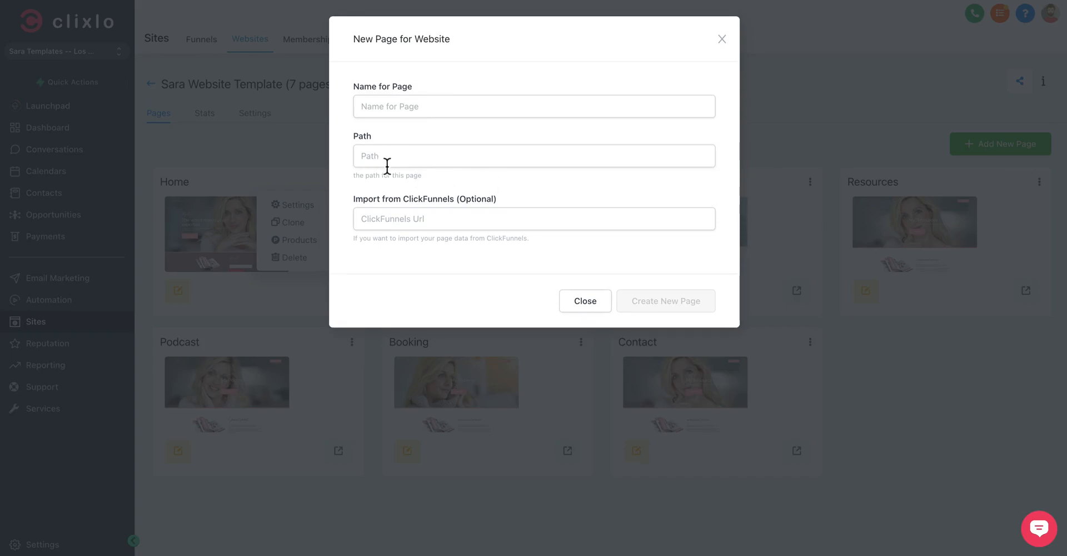
{"action": "left_click", "coordinate": [721, 39]}
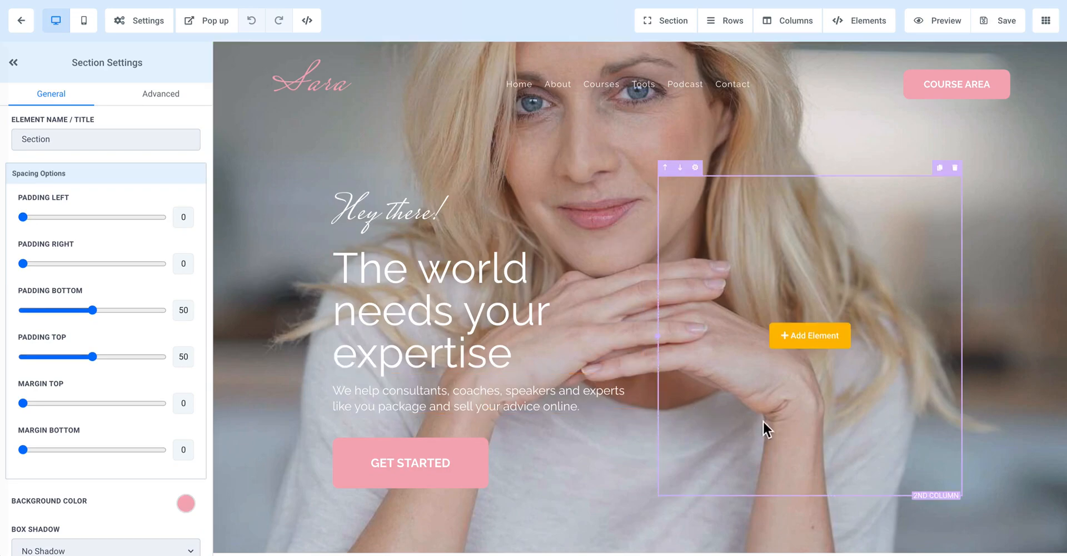
Step: Look through the Home page's content in the page builder, from the hero area to the service descriptions
{"action": "scroll", "coordinate": [609, 401], "scroll_direction": "down", "scroll_amount": 4}
{"action": "scroll", "coordinate": [609, 402], "scroll_direction": "down", "scroll_amount": 10}
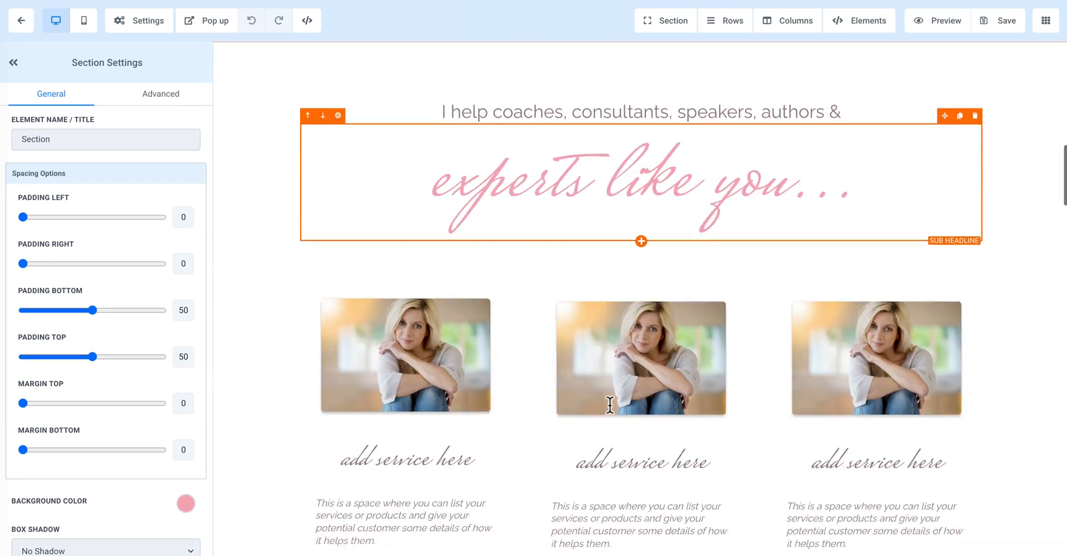
{"action": "scroll", "coordinate": [609, 401], "scroll_direction": "up", "scroll_amount": 15}
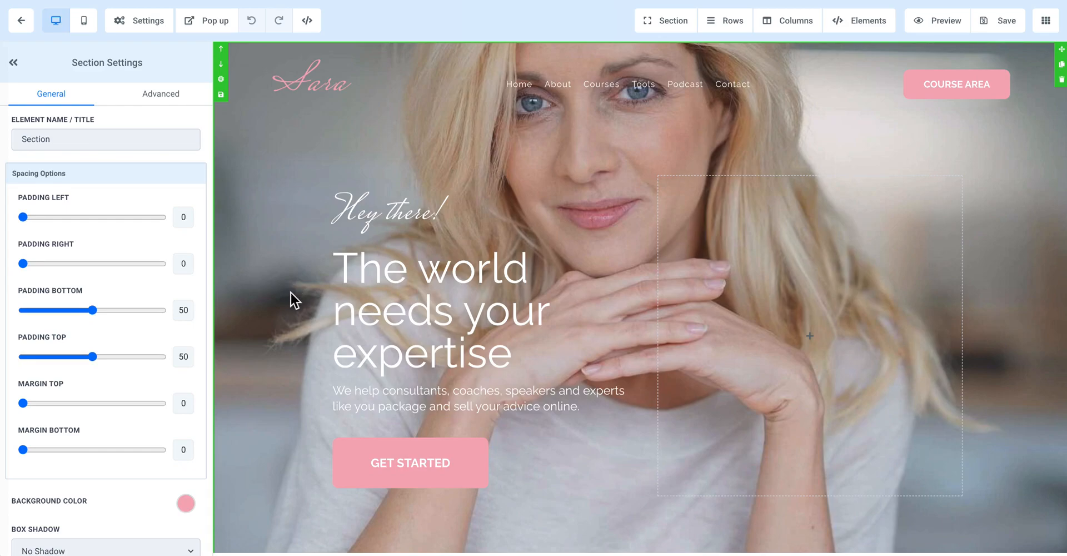
{"action": "scroll", "coordinate": [299, 294], "scroll_direction": "down", "scroll_amount": 3}
{"action": "scroll", "coordinate": [299, 295], "scroll_direction": "up", "scroll_amount": 3}
Step: Open the section manager and look over the page's "how it helps you" sections
{"action": "left_click", "coordinate": [673, 28]}
{"action": "left_click", "coordinate": [671, 62]}
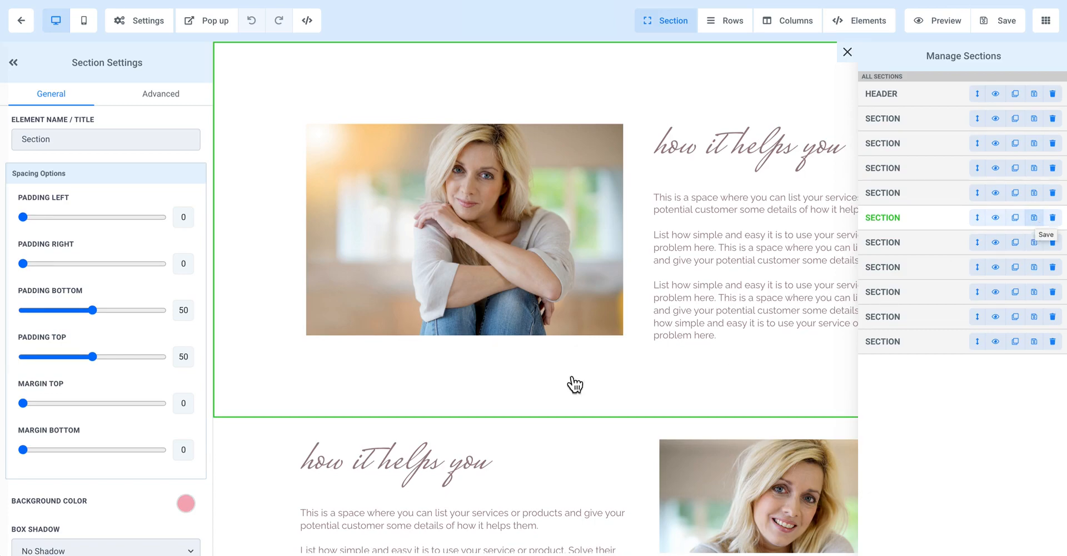
{"action": "scroll", "coordinate": [303, 342], "scroll_direction": "down", "scroll_amount": 10}
{"action": "scroll", "coordinate": [292, 334], "scroll_direction": "up", "scroll_amount": 6}
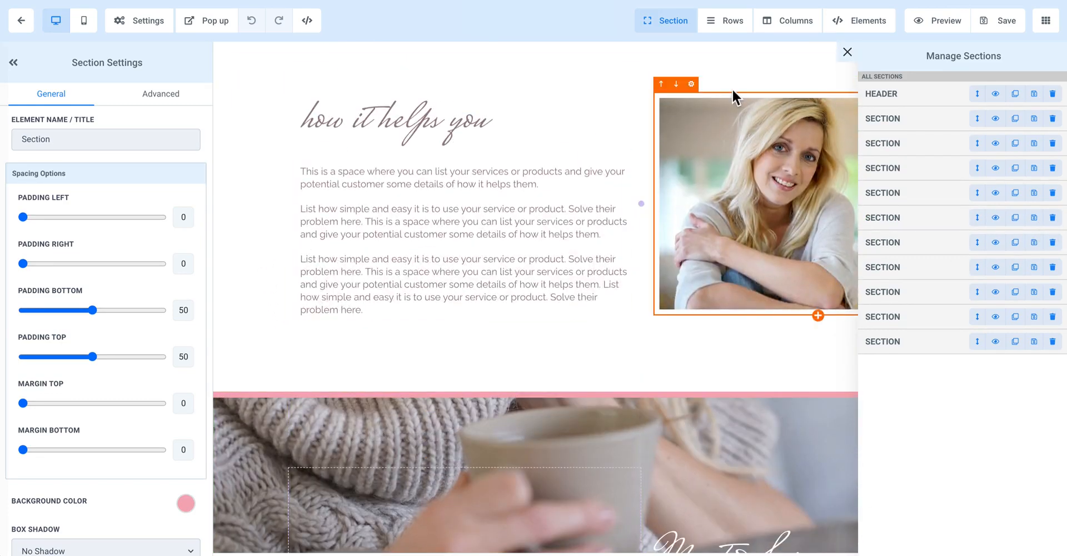
Step: Review the add and manage options for sections, rows, columns and elements, and close the section manager
{"action": "left_click", "coordinate": [680, 24]}
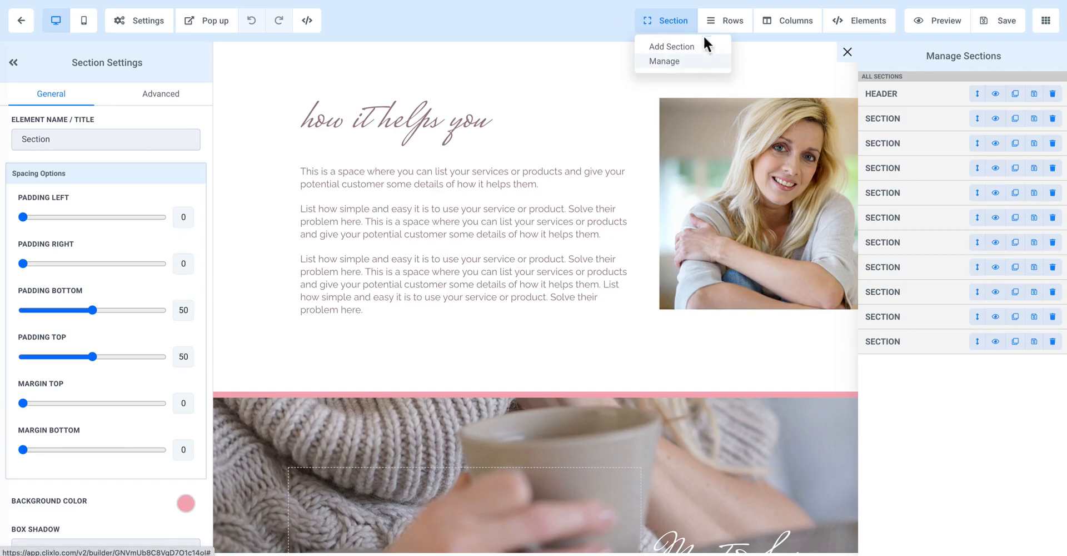
{"action": "left_click", "coordinate": [727, 25]}
{"action": "left_click", "coordinate": [782, 27]}
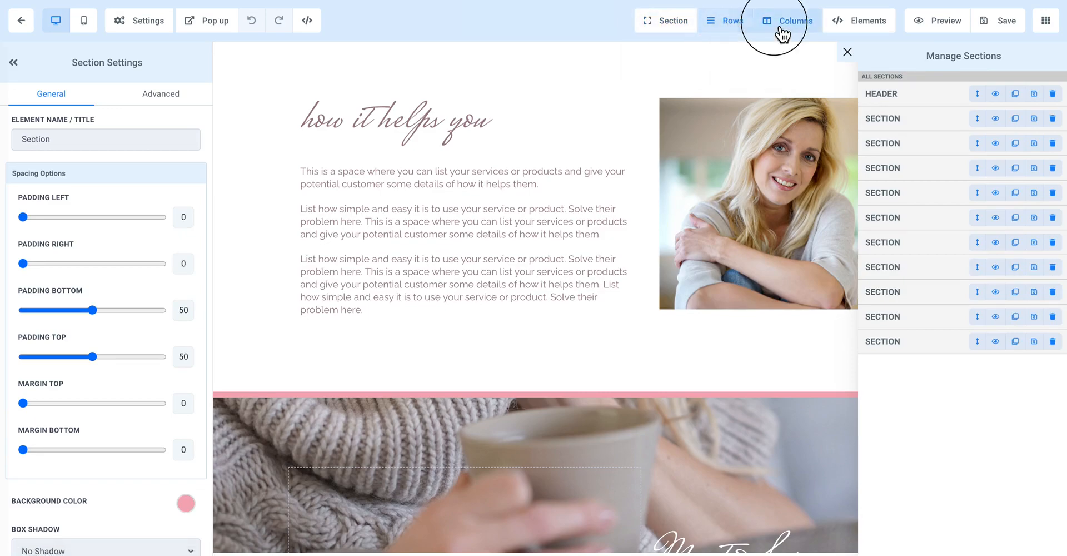
{"action": "left_click", "coordinate": [850, 28]}
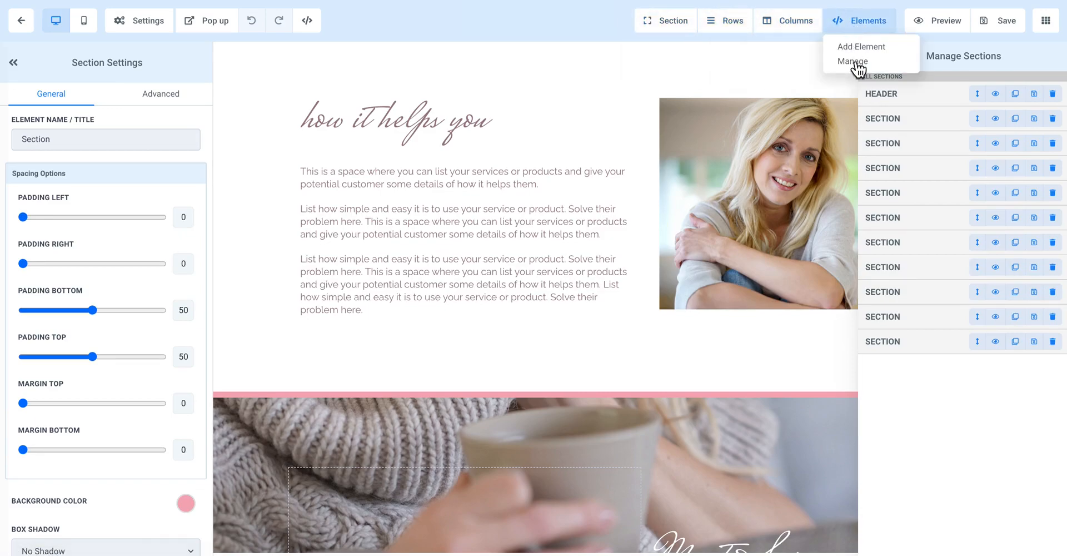
{"action": "left_click", "coordinate": [556, 54]}
Step: Browse the elements available for the hero area's empty second column, from text to order elements, without adding any
{"action": "scroll", "coordinate": [583, 174], "scroll_direction": "up", "scroll_amount": 15}
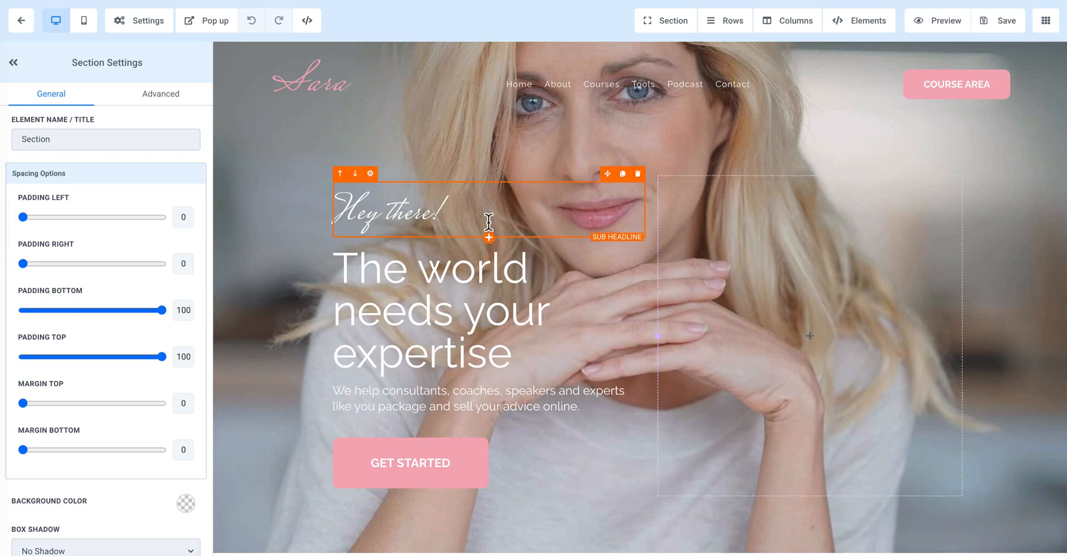
{"action": "mouse_move", "coordinate": [773, 237]}
{"action": "left_click", "coordinate": [809, 342]}
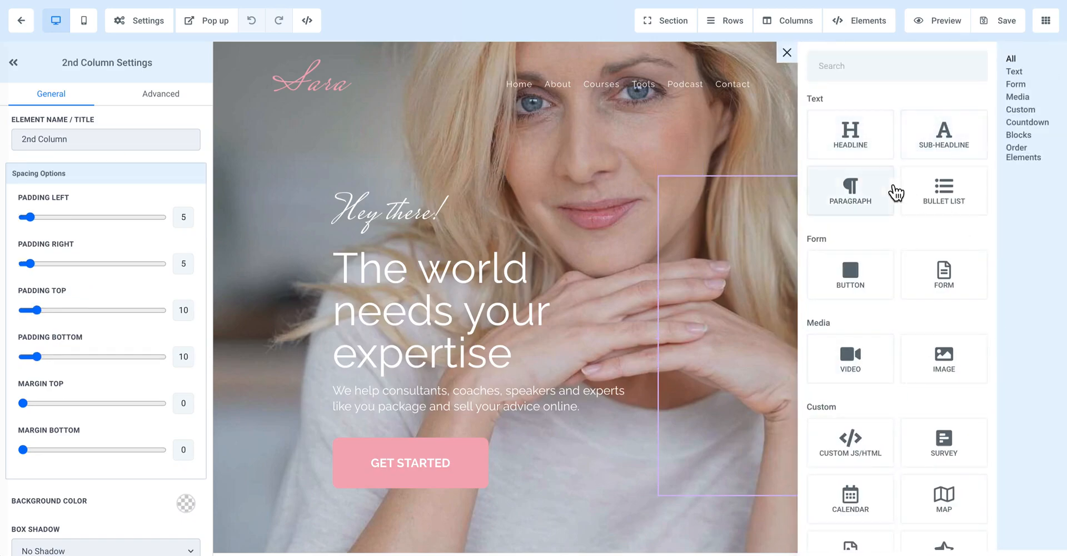
{"action": "scroll", "coordinate": [889, 356], "scroll_direction": "down", "scroll_amount": 3}
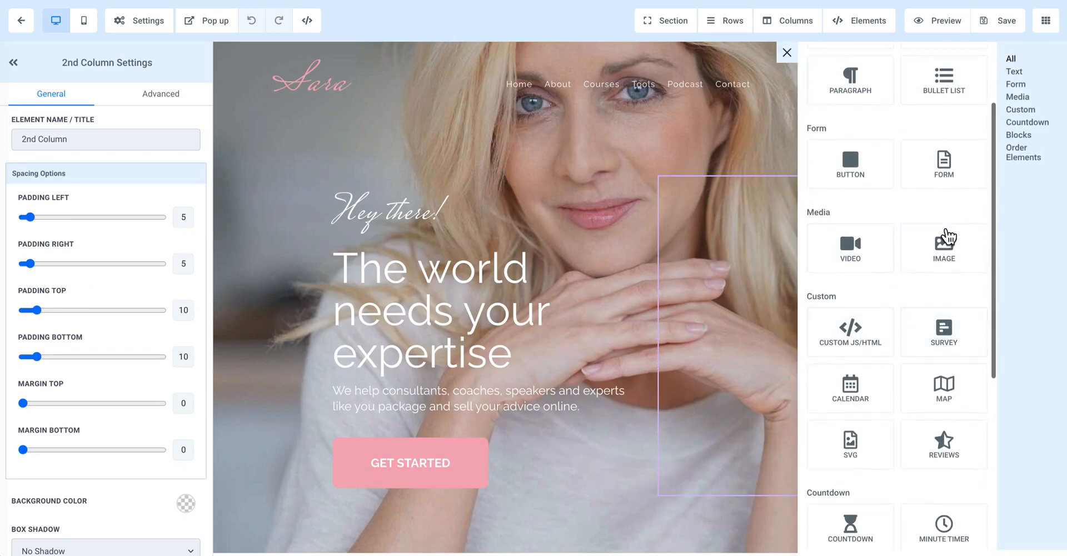
{"action": "scroll", "coordinate": [897, 369], "scroll_direction": "down", "scroll_amount": 2}
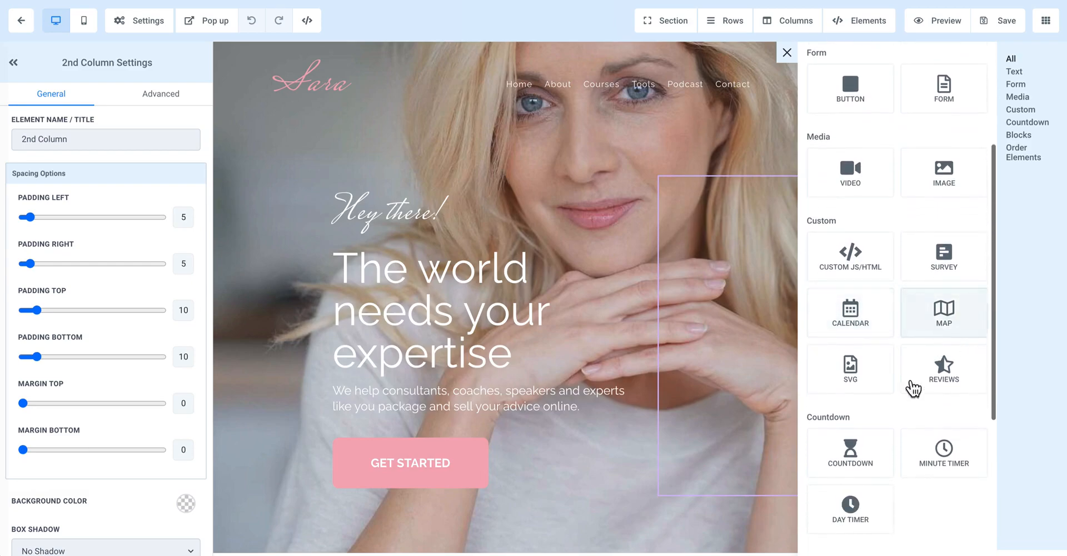
{"action": "scroll", "coordinate": [945, 383], "scroll_direction": "down", "scroll_amount": 6}
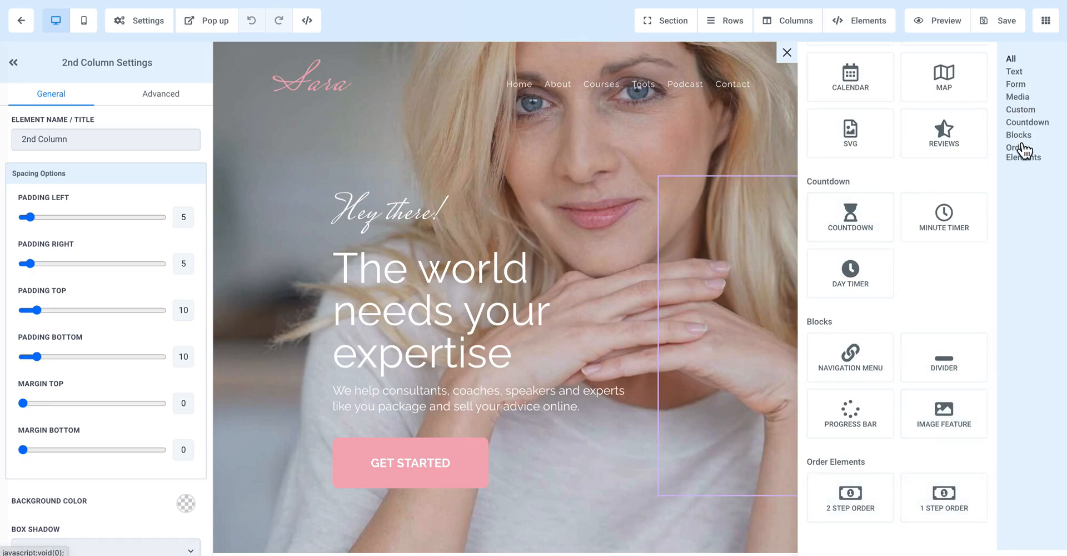
{"action": "left_click", "coordinate": [266, 192]}
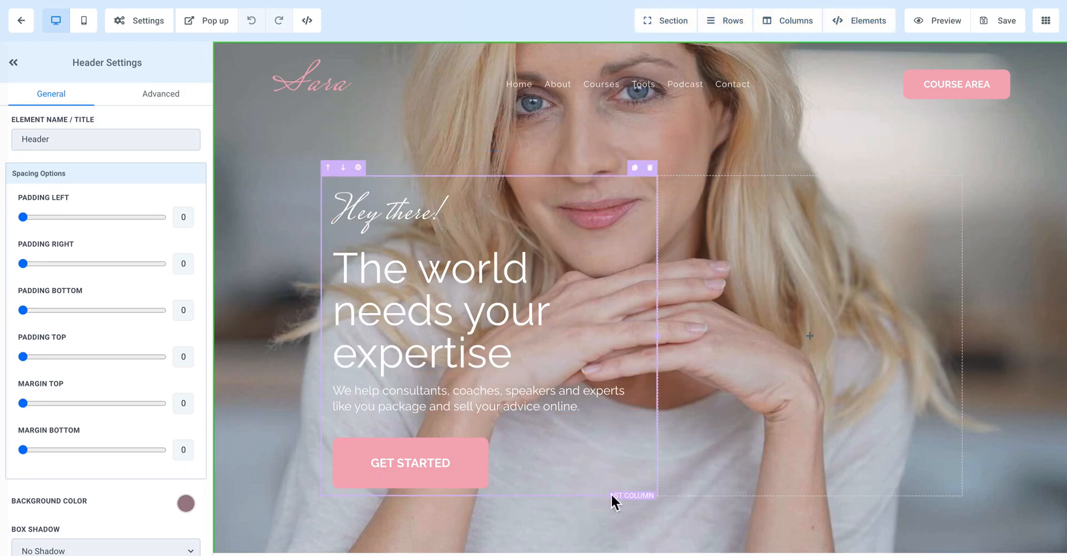
Step: Select the hero area's empty second column and look over the page layout below it
{"action": "left_click", "coordinate": [703, 478]}
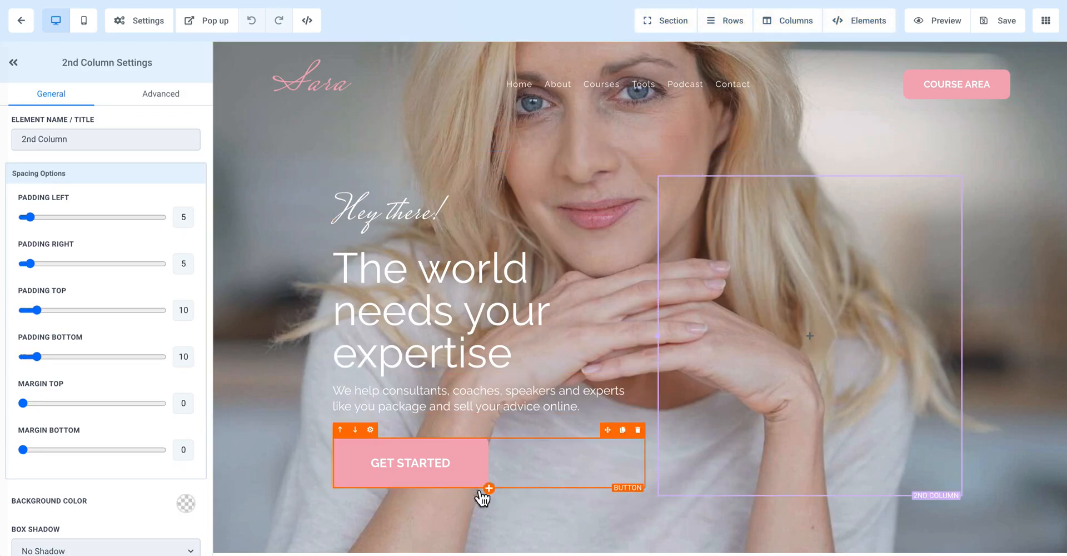
{"action": "scroll", "coordinate": [278, 483], "scroll_direction": "down", "scroll_amount": 2}
{"action": "scroll", "coordinate": [129, 451], "scroll_direction": "down", "scroll_amount": 3}
{"action": "scroll", "coordinate": [131, 460], "scroll_direction": "up", "scroll_amount": 3}
{"action": "scroll", "coordinate": [272, 227], "scroll_direction": "up", "scroll_amount": 2}
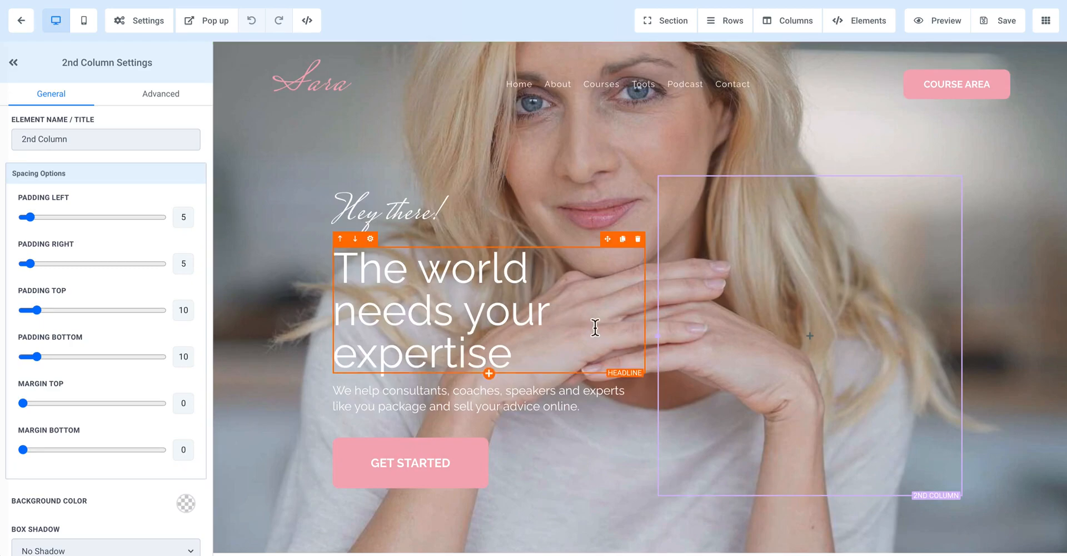
Step: View the settings of the "Hey there!" sub headline and of the headline "The world needs your expertise"
{"action": "mouse_move", "coordinate": [699, 345]}
{"action": "left_click", "coordinate": [506, 211]}
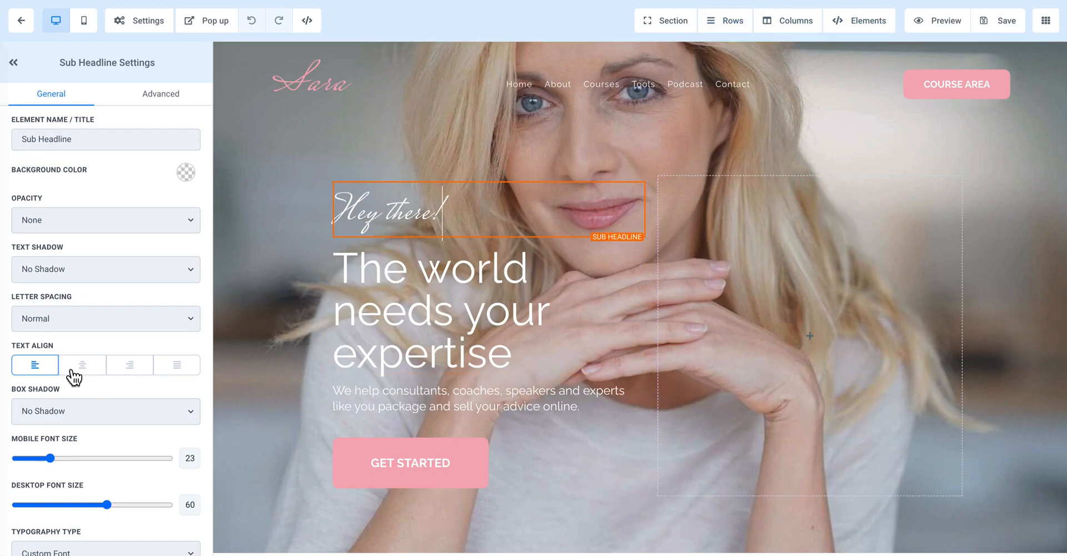
{"action": "left_click", "coordinate": [355, 344]}
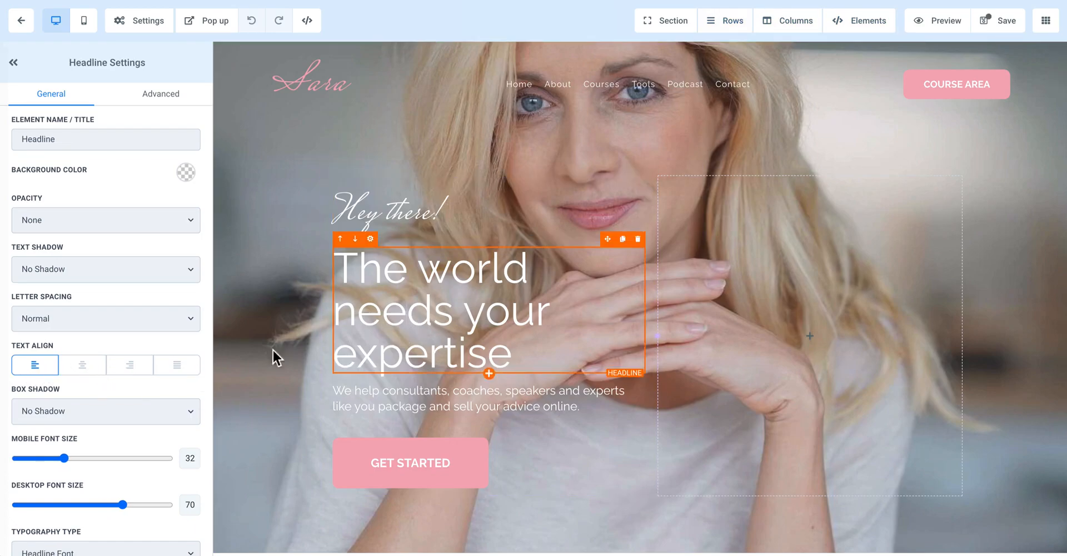
Step: Try centre alignment on the headline text "The world needs your expertise" and return it to left alignment
{"action": "triple_click", "coordinate": [472, 330]}
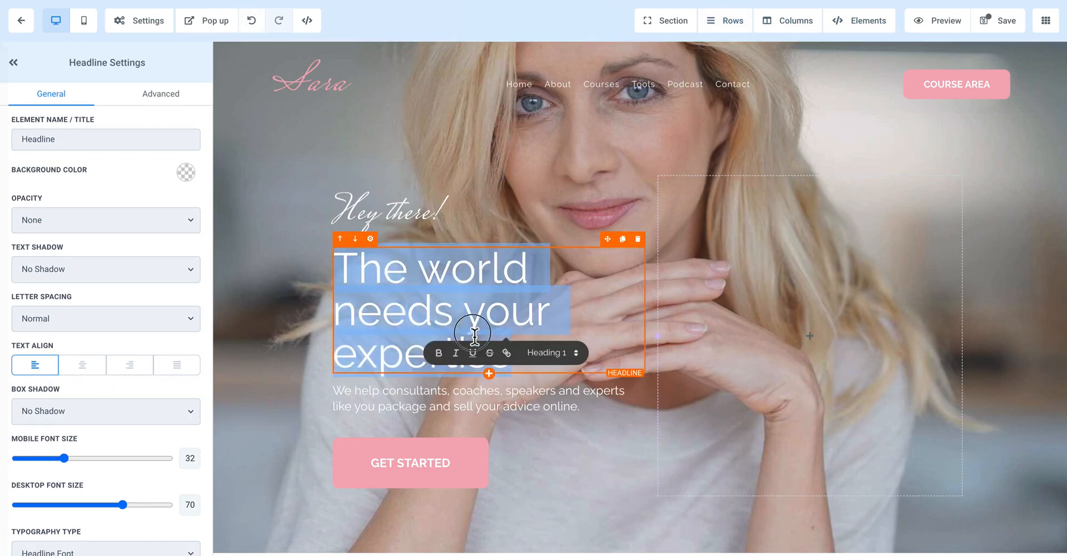
{"action": "left_click", "coordinate": [85, 371]}
{"action": "left_click", "coordinate": [50, 370]}
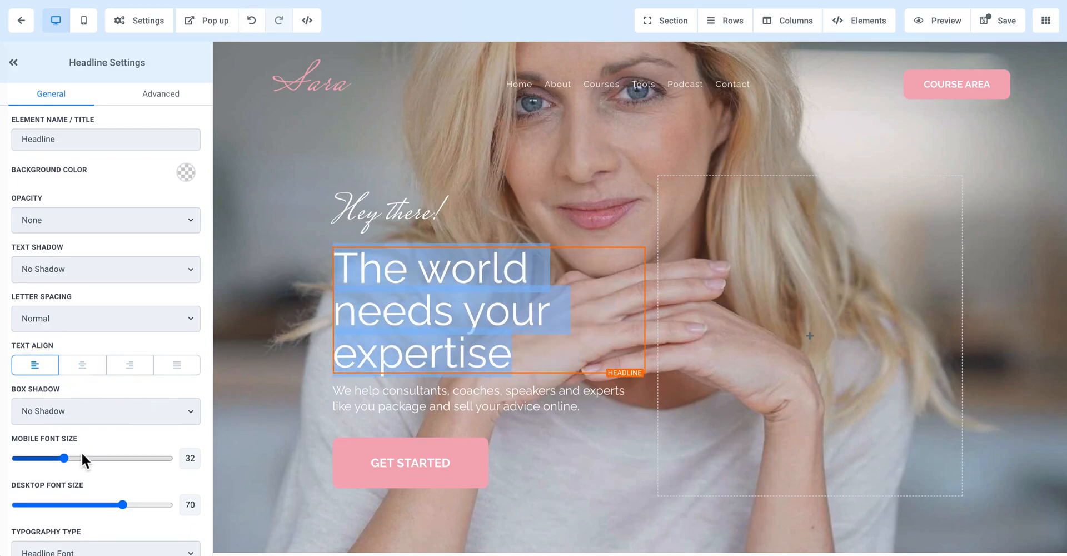
Step: Examine the headline's font size and typography type options, and the page-level settings options
{"action": "scroll", "coordinate": [83, 459], "scroll_direction": "down", "scroll_amount": 3}
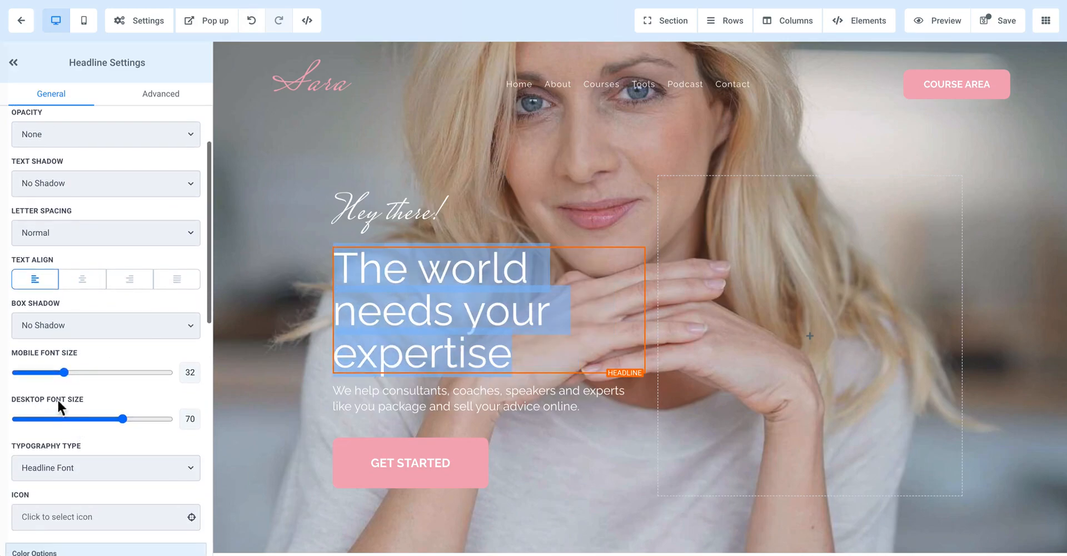
{"action": "scroll", "coordinate": [69, 461], "scroll_direction": "down", "scroll_amount": 4}
{"action": "left_click", "coordinate": [84, 349]}
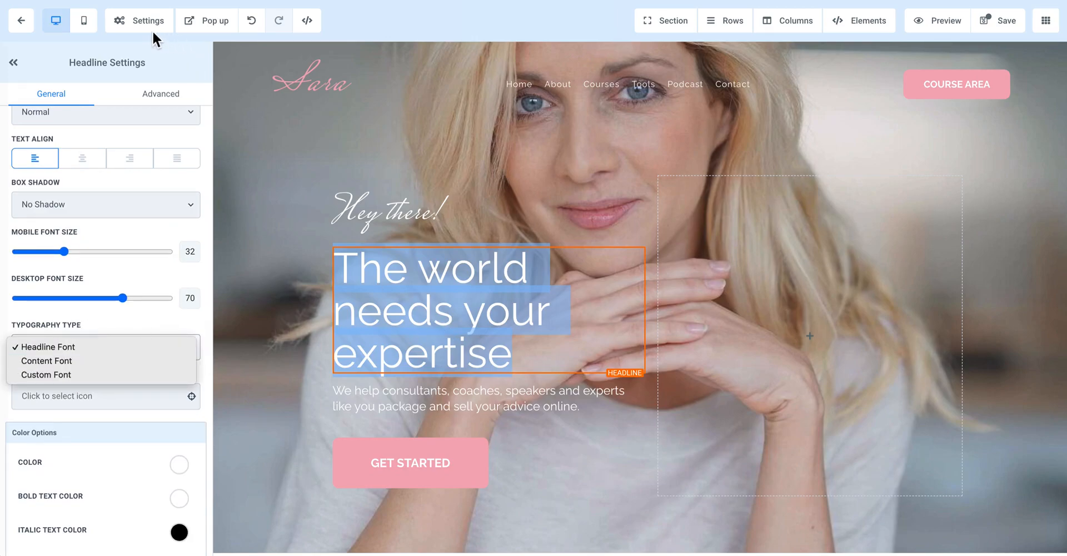
{"action": "left_click", "coordinate": [136, 27]}
{"action": "mouse_move", "coordinate": [136, 28]}
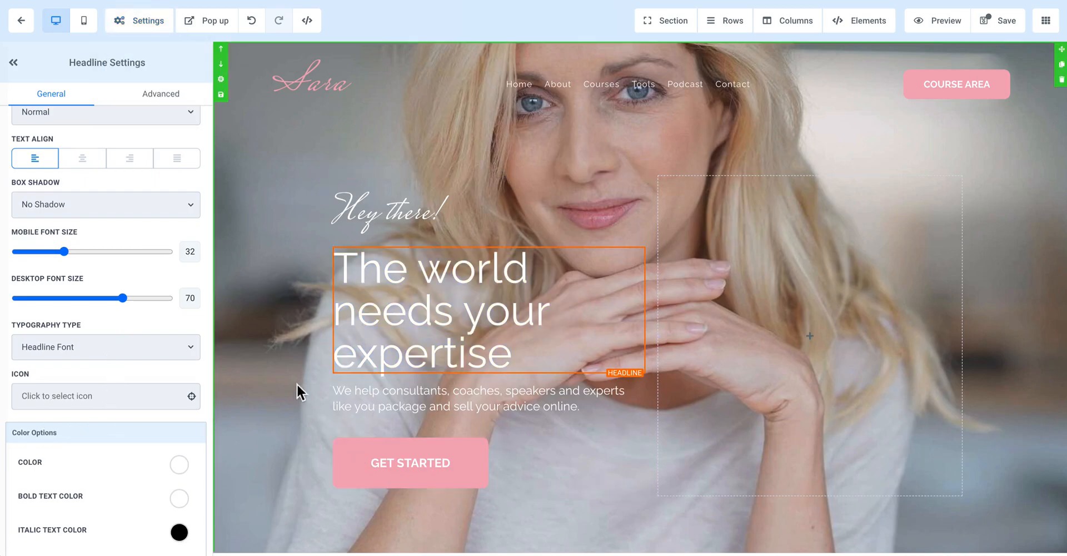
Step: View the settings of the GET STARTED button, the hero section and the "free gift!" section in turn
{"action": "left_click", "coordinate": [399, 472]}
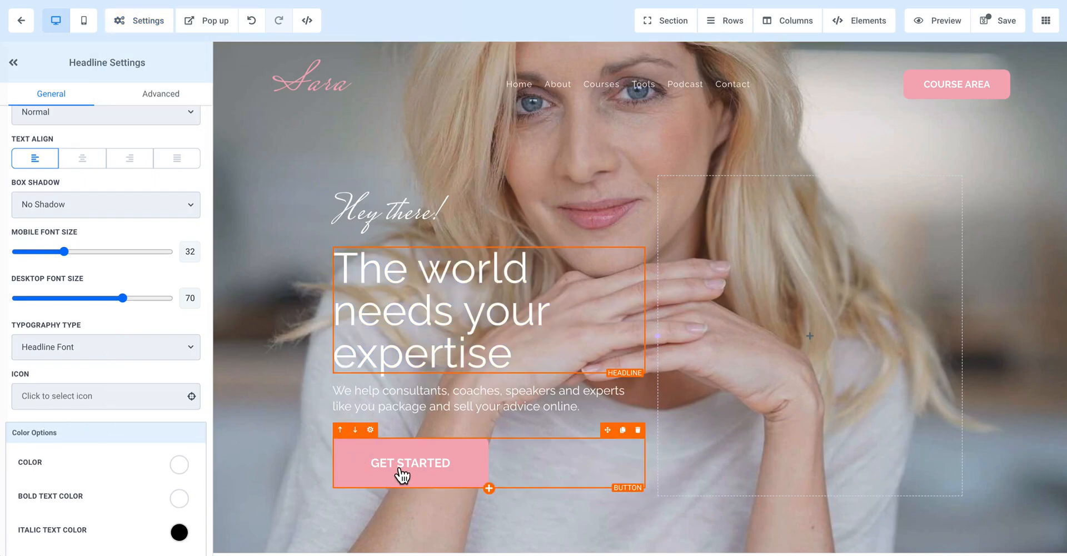
{"action": "left_click", "coordinate": [272, 209]}
{"action": "scroll", "coordinate": [270, 204], "scroll_direction": "down", "scroll_amount": 3}
{"action": "scroll", "coordinate": [270, 204], "scroll_direction": "down", "scroll_amount": 2}
{"action": "left_click", "coordinate": [278, 299]}
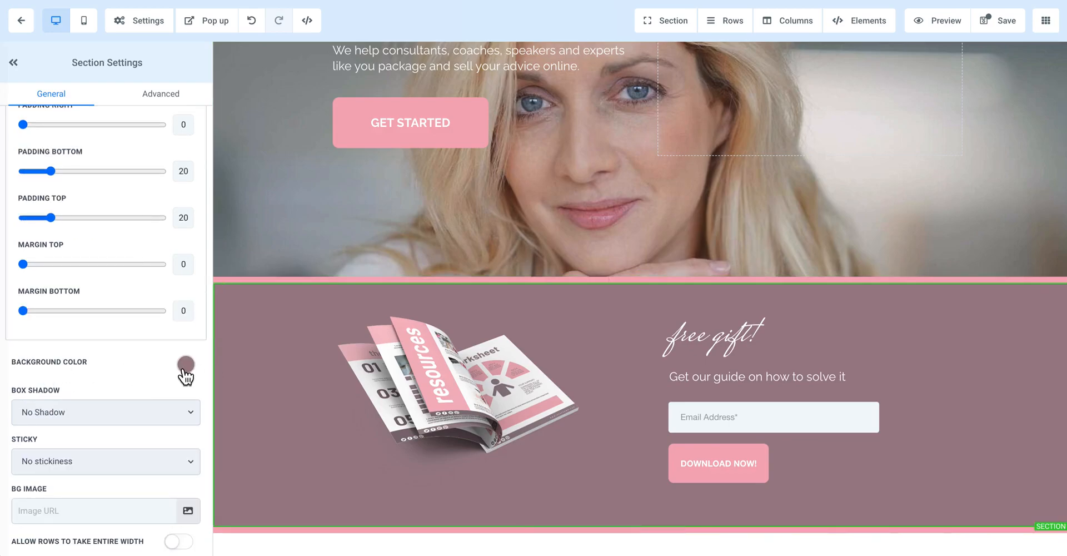
Step: Examine the box shadow and sticky options of the "free gift!" section, leaving No Shadow and No stickiness selected
{"action": "left_click", "coordinate": [42, 409]}
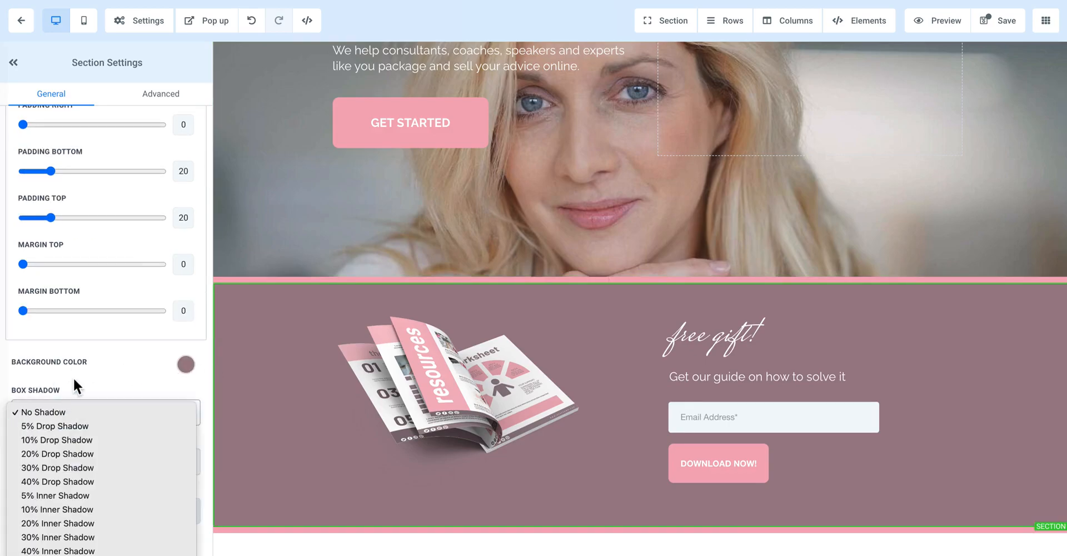
{"action": "left_click", "coordinate": [78, 389]}
{"action": "left_click", "coordinate": [64, 459]}
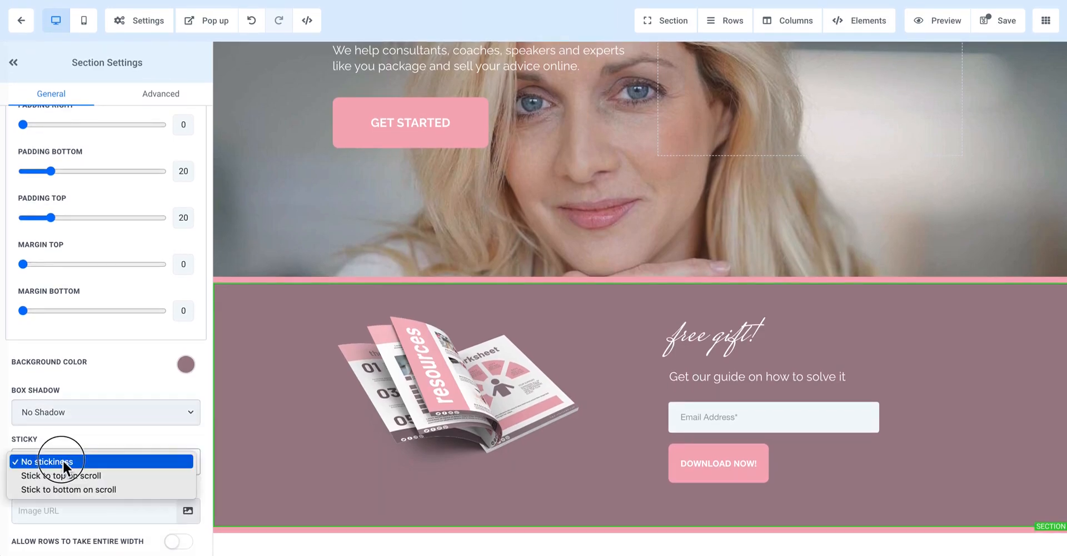
{"action": "left_click", "coordinate": [71, 430]}
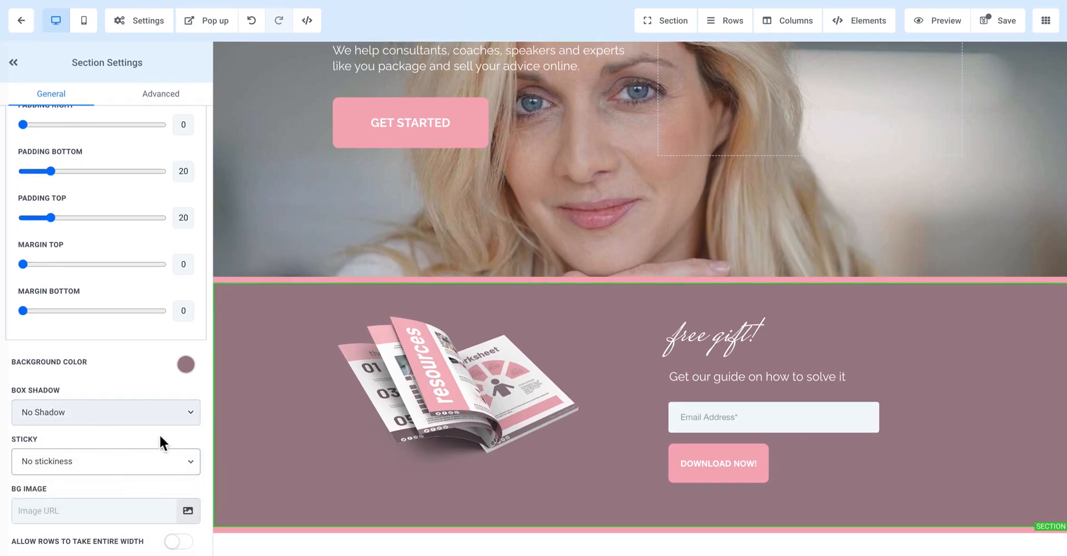
{"action": "left_click", "coordinate": [88, 461]}
{"action": "left_click", "coordinate": [115, 378]}
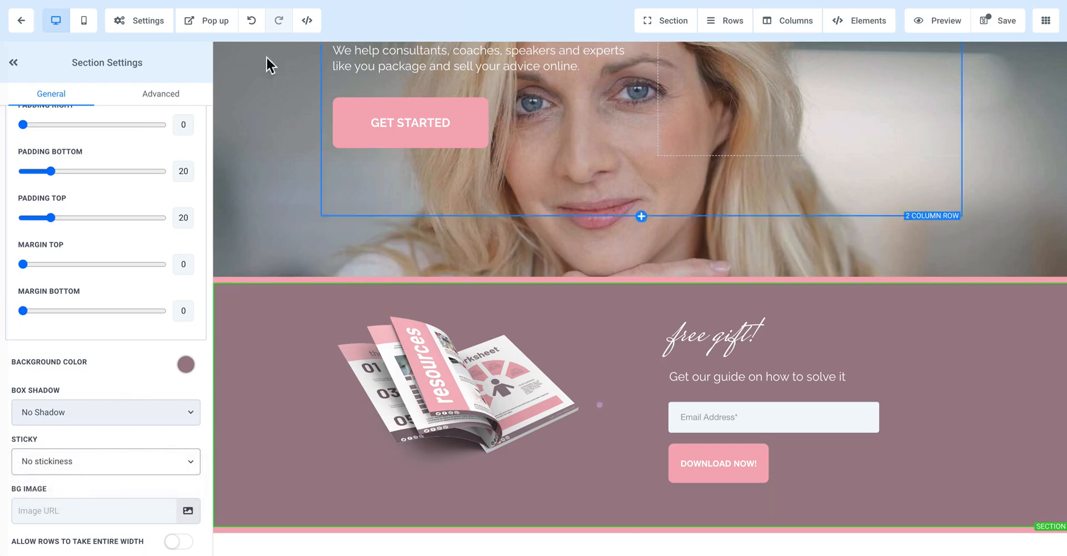
Step: Look over the page header's COURSE AREA button, logo and navigation menu
{"action": "scroll", "coordinate": [1028, 103], "scroll_direction": "up", "scroll_amount": 5}
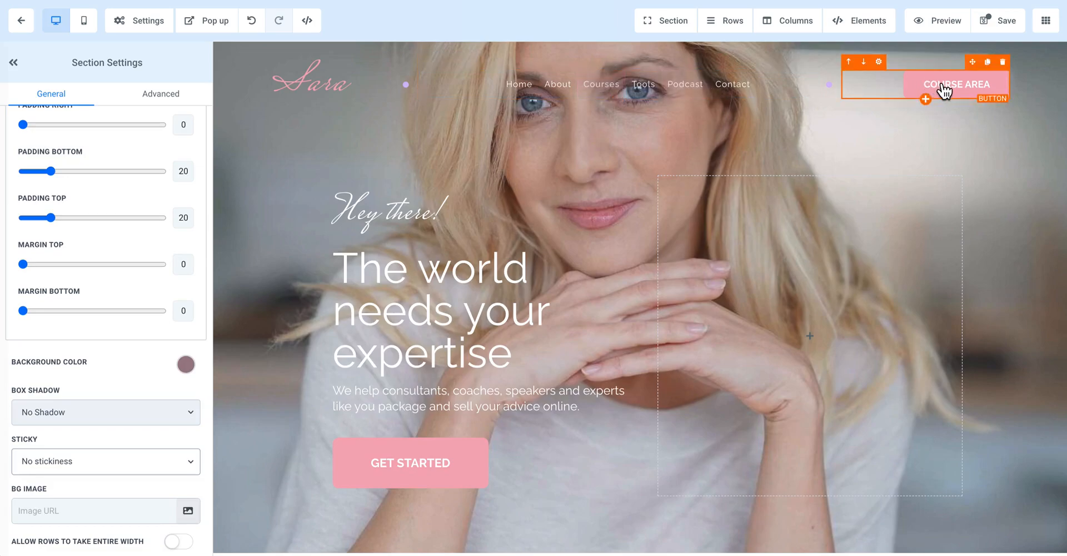
{"action": "mouse_move", "coordinate": [972, 62]}
{"action": "left_mouse_down"}
{"action": "mouse_move", "coordinate": [973, 81]}
{"action": "mouse_move", "coordinate": [852, 265]}
{"action": "mouse_move", "coordinate": [908, 306]}
{"action": "mouse_move", "coordinate": [935, 81]}
{"action": "mouse_move", "coordinate": [955, 70]}
{"action": "left_mouse_up"}
{"action": "mouse_move", "coordinate": [359, 66]}
{"action": "left_mouse_down"}
{"action": "mouse_move", "coordinate": [389, 186]}
{"action": "mouse_move", "coordinate": [400, 143]}
{"action": "mouse_move", "coordinate": [357, 72]}
{"action": "left_mouse_up"}
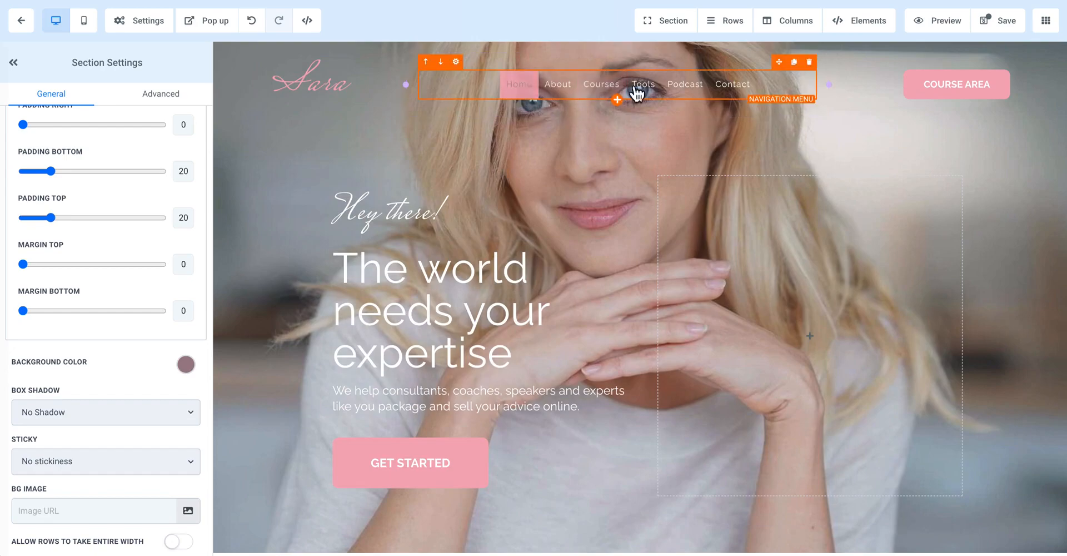
Step: Examine the header navigation menu's settings, including the Home item's configuration, color options and menu item spacing
{"action": "left_click", "coordinate": [781, 82]}
{"action": "scroll", "coordinate": [107, 352], "scroll_direction": "down", "scroll_amount": 3}
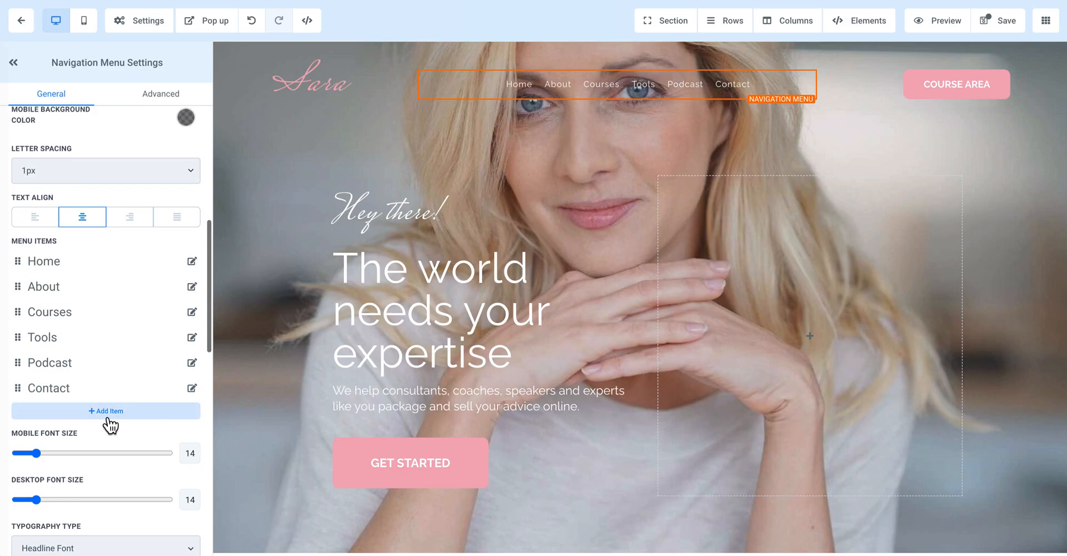
{"action": "left_click", "coordinate": [192, 261]}
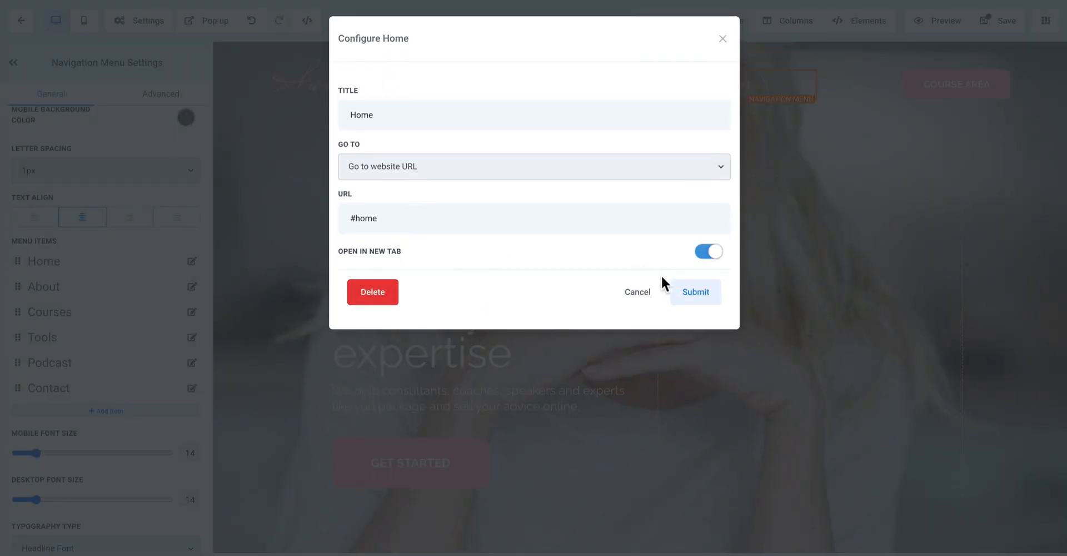
{"action": "left_click", "coordinate": [721, 40]}
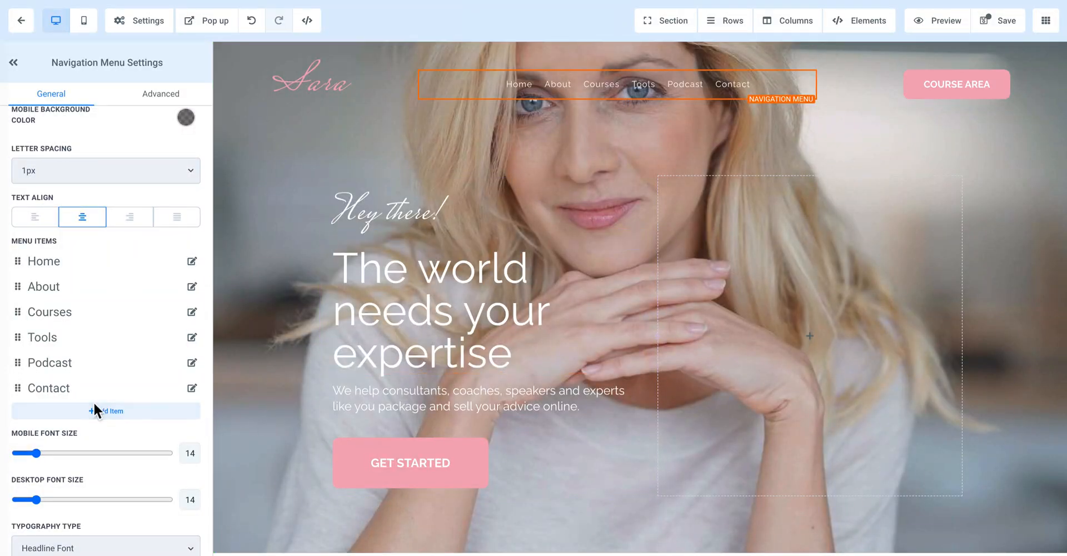
{"action": "scroll", "coordinate": [93, 402], "scroll_direction": "down", "scroll_amount": 5}
{"action": "scroll", "coordinate": [93, 401], "scroll_direction": "down", "scroll_amount": 3}
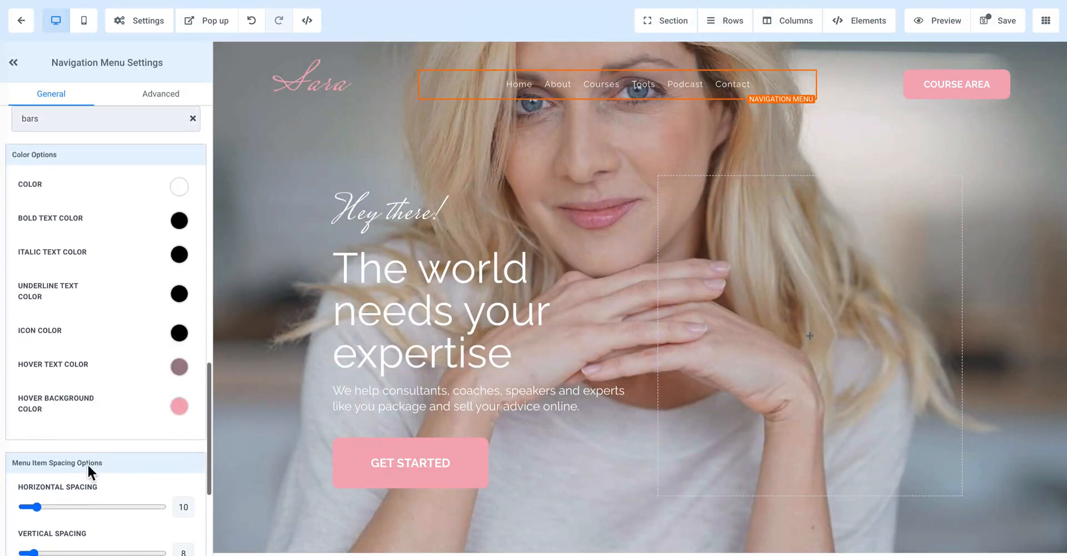
{"action": "scroll", "coordinate": [92, 458], "scroll_direction": "down", "scroll_amount": 3}
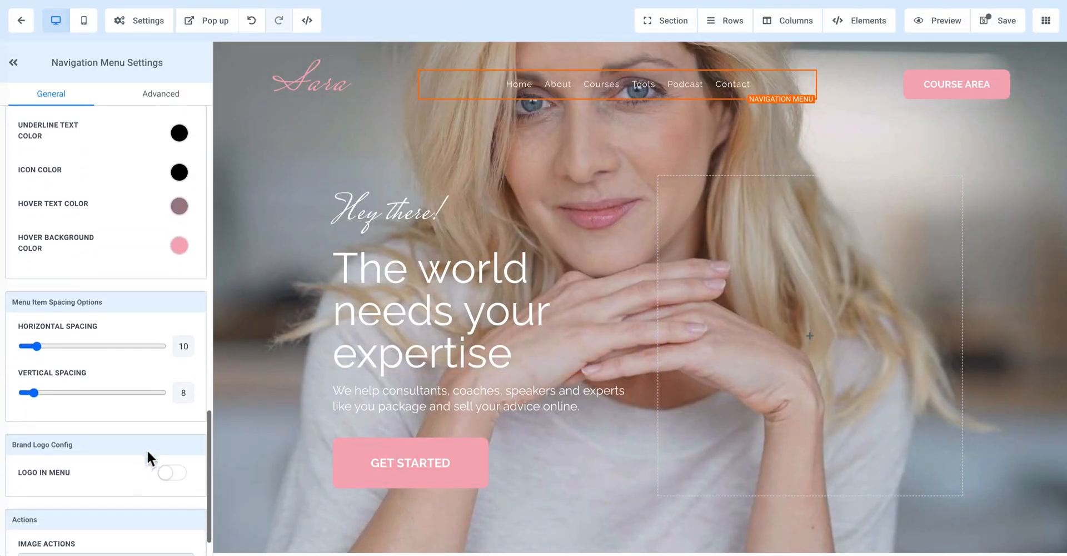
Step: Try a right padding of 30 and a top margin of 48 on the hero's two-column row, and undo both changes
{"action": "left_click", "coordinate": [423, 171]}
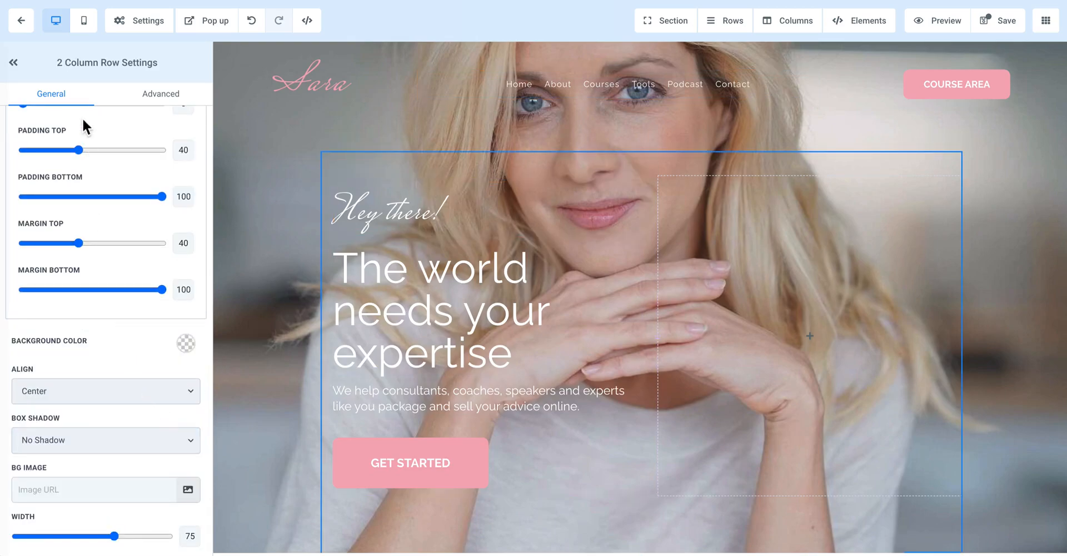
{"action": "scroll", "coordinate": [88, 173], "scroll_direction": "up", "scroll_amount": 3}
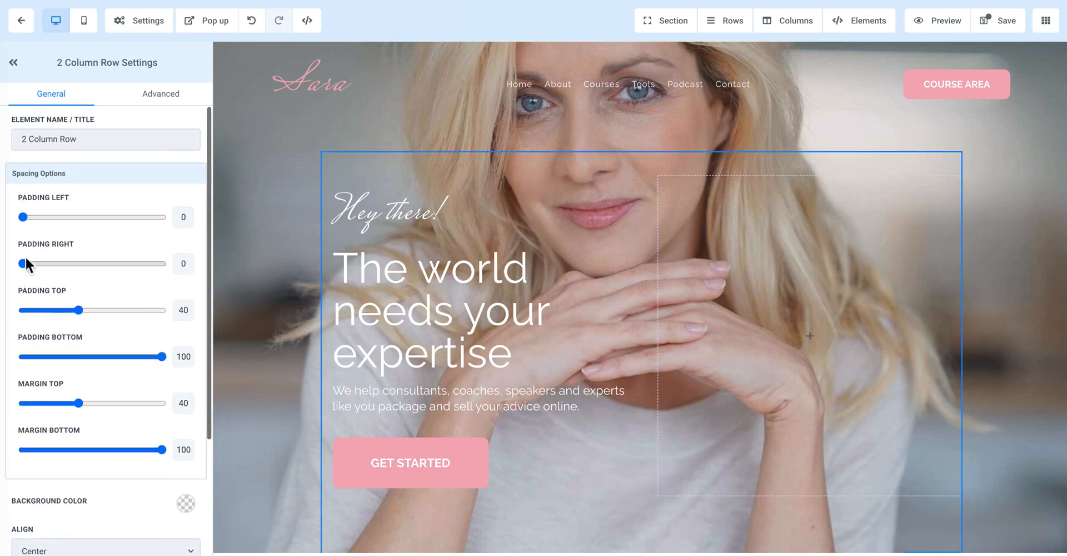
{"action": "mouse_move", "coordinate": [22, 216]}
{"action": "left_mouse_down"}
{"action": "mouse_move", "coordinate": [58, 219]}
{"action": "mouse_move", "coordinate": [21, 222]}
{"action": "left_mouse_up"}
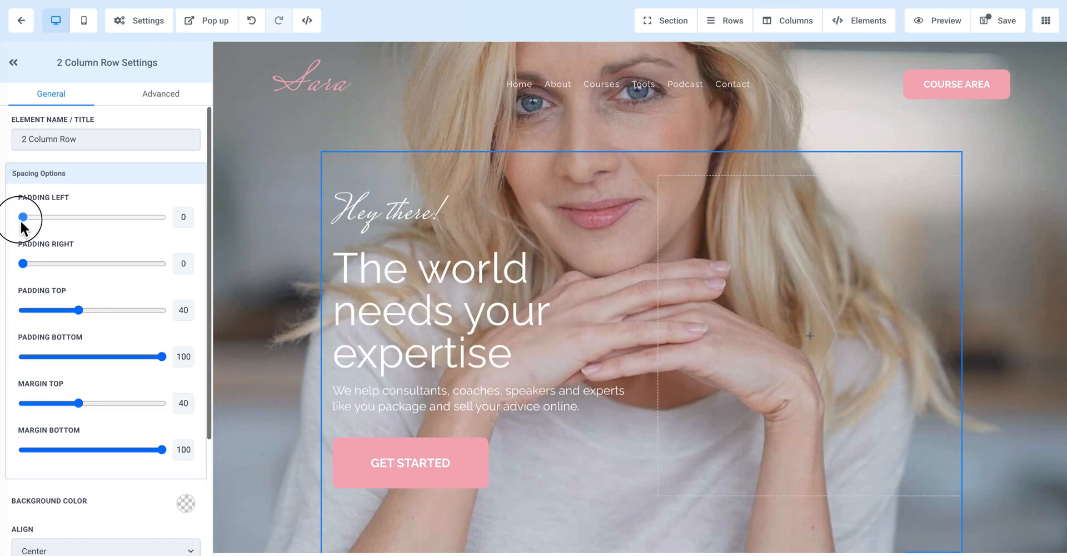
{"action": "left_click_drag", "start_coordinate": [23, 263], "coordinate": [65, 265]}
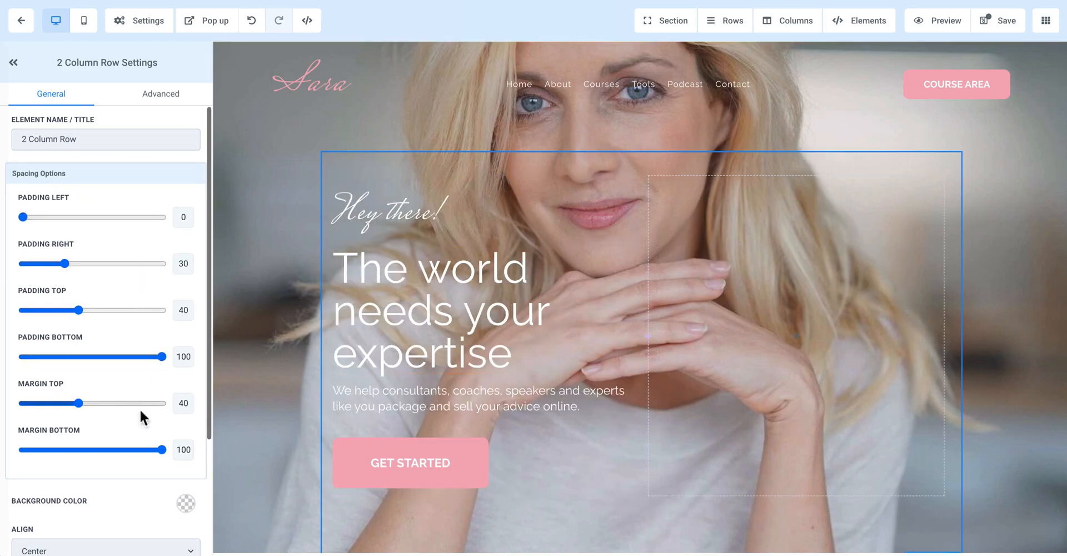
{"action": "mouse_move", "coordinate": [80, 403]}
{"action": "left_mouse_down"}
{"action": "mouse_move", "coordinate": [34, 405]}
{"action": "mouse_move", "coordinate": [159, 405]}
{"action": "mouse_move", "coordinate": [52, 405]}
{"action": "mouse_move", "coordinate": [91, 407]}
{"action": "left_mouse_up"}
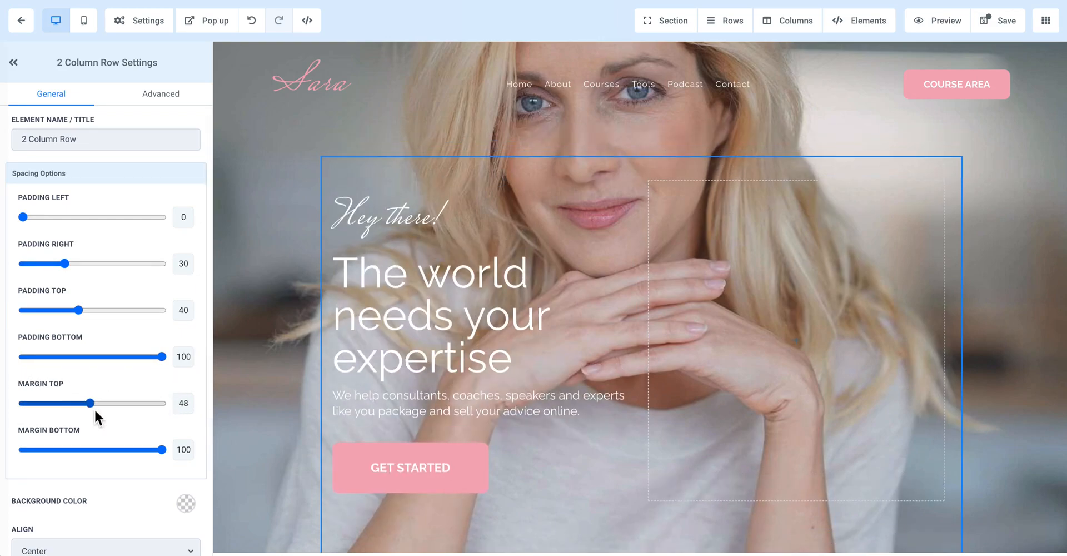
{"action": "left_click", "coordinate": [254, 22]}
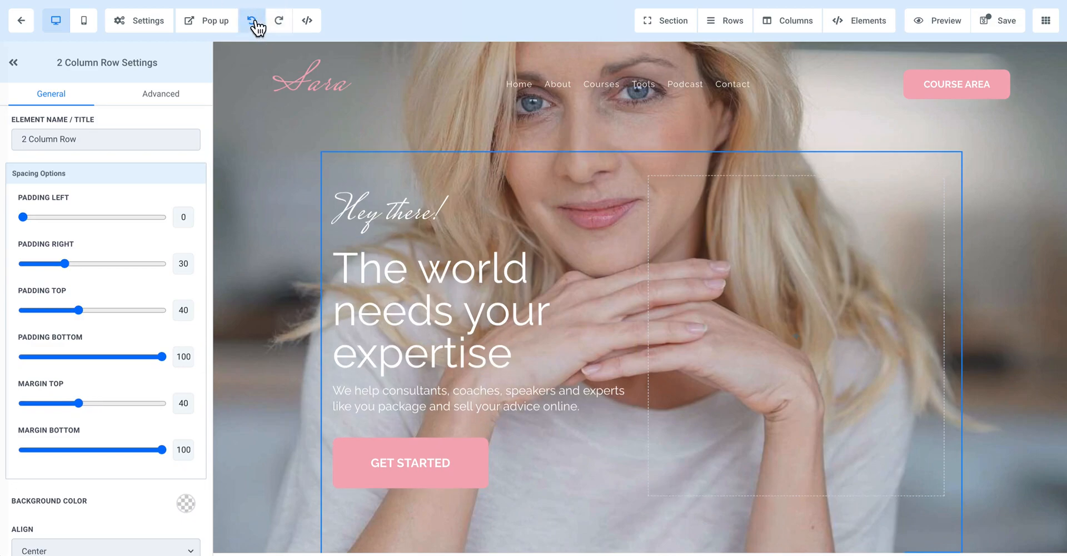
{"action": "left_click", "coordinate": [254, 22]}
Step: View the list of website pages, and examine the hero header section's general and advanced settings
{"action": "scroll", "coordinate": [829, 384], "scroll_direction": "down", "scroll_amount": 2}
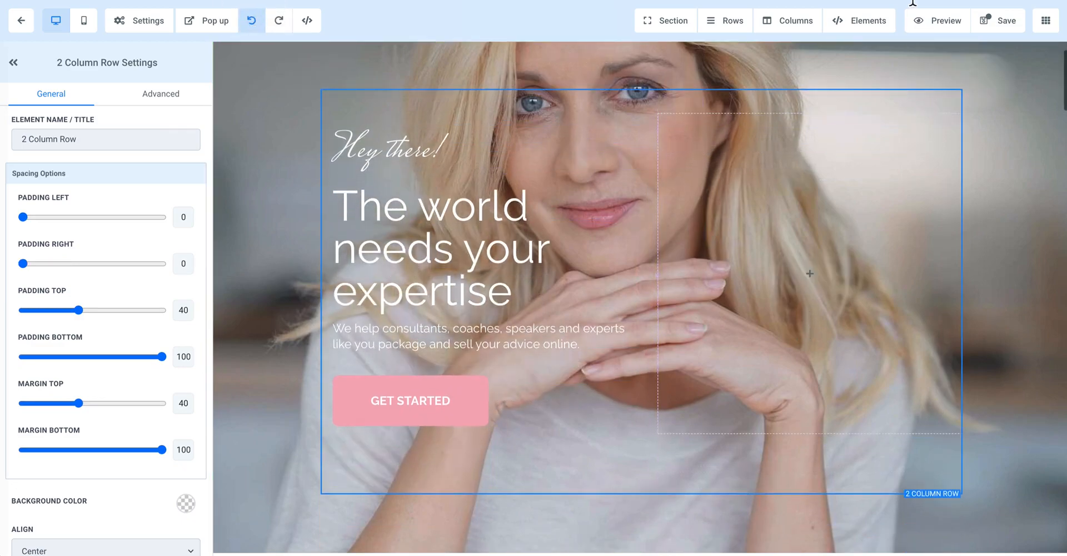
{"action": "left_click", "coordinate": [1046, 21]}
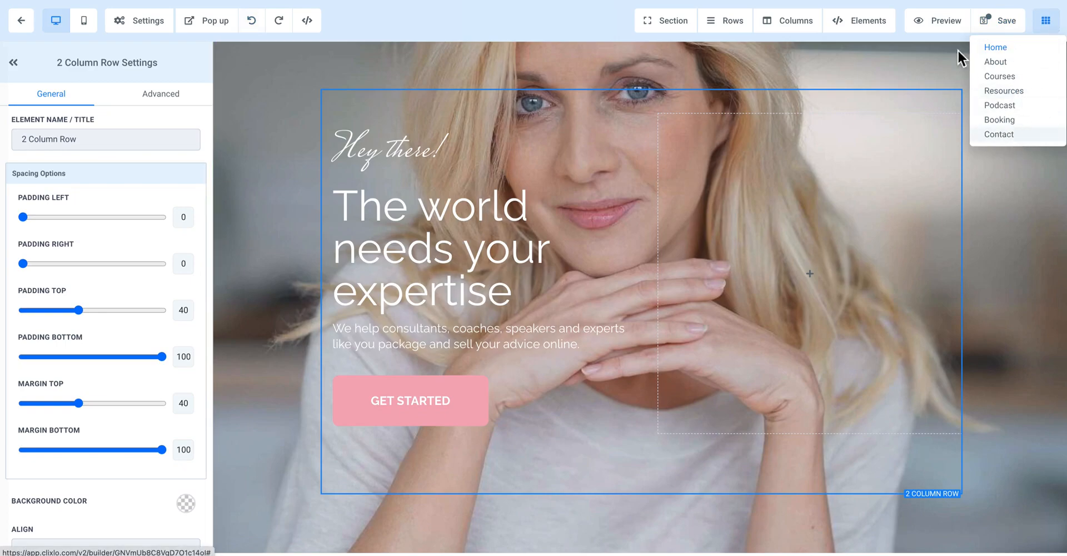
{"action": "left_click", "coordinate": [253, 495]}
{"action": "scroll", "coordinate": [43, 448], "scroll_direction": "down", "scroll_amount": 5}
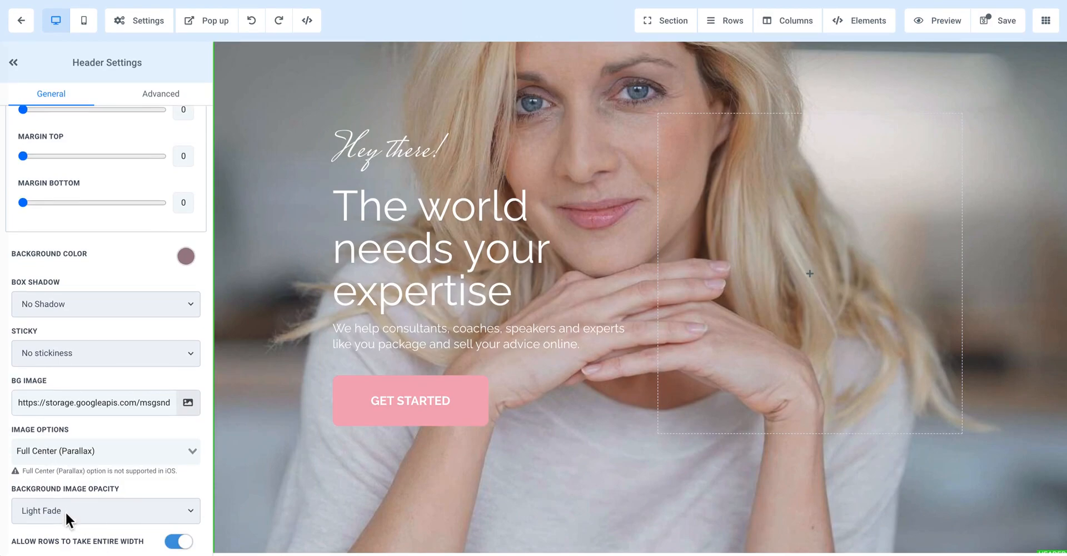
{"action": "scroll", "coordinate": [78, 183], "scroll_direction": "up", "scroll_amount": 5}
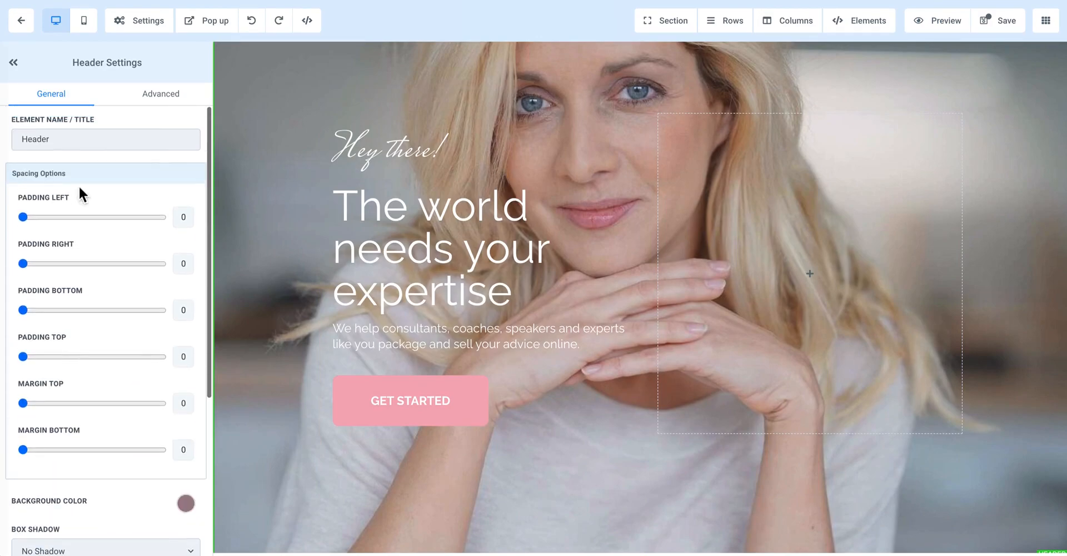
{"action": "left_click", "coordinate": [164, 96]}
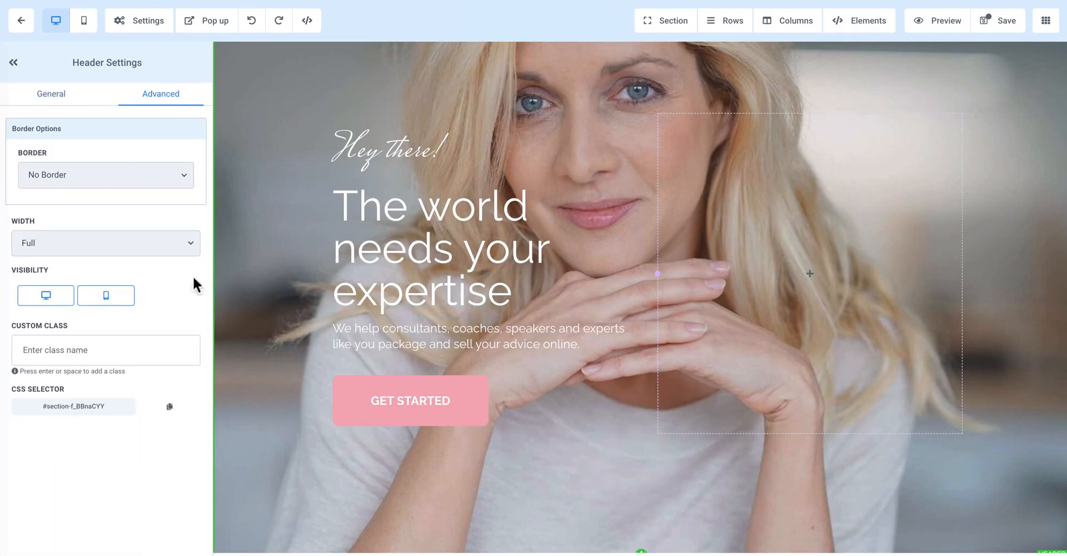
{"action": "left_click", "coordinate": [44, 95]}
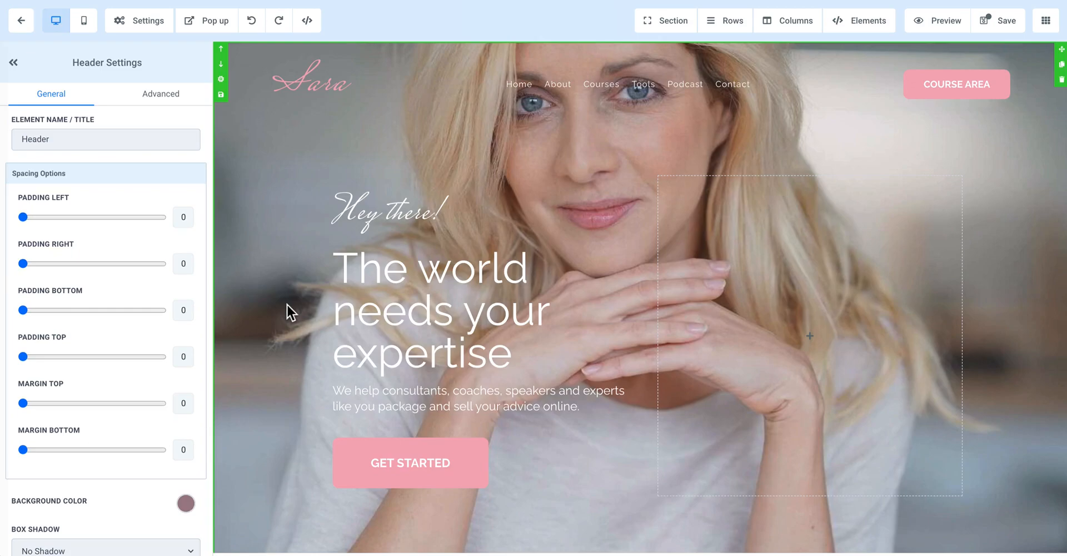
Step: View the settings of the resources magazine image in the "free gift!" section, and look over the services section
{"action": "scroll", "coordinate": [307, 320], "scroll_direction": "down", "scroll_amount": 9}
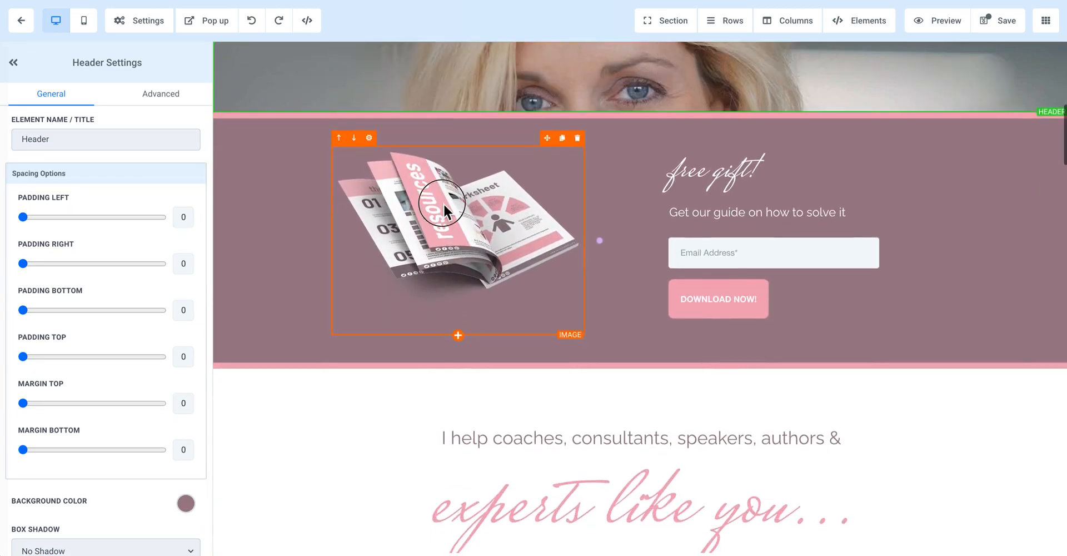
{"action": "left_click", "coordinate": [443, 202]}
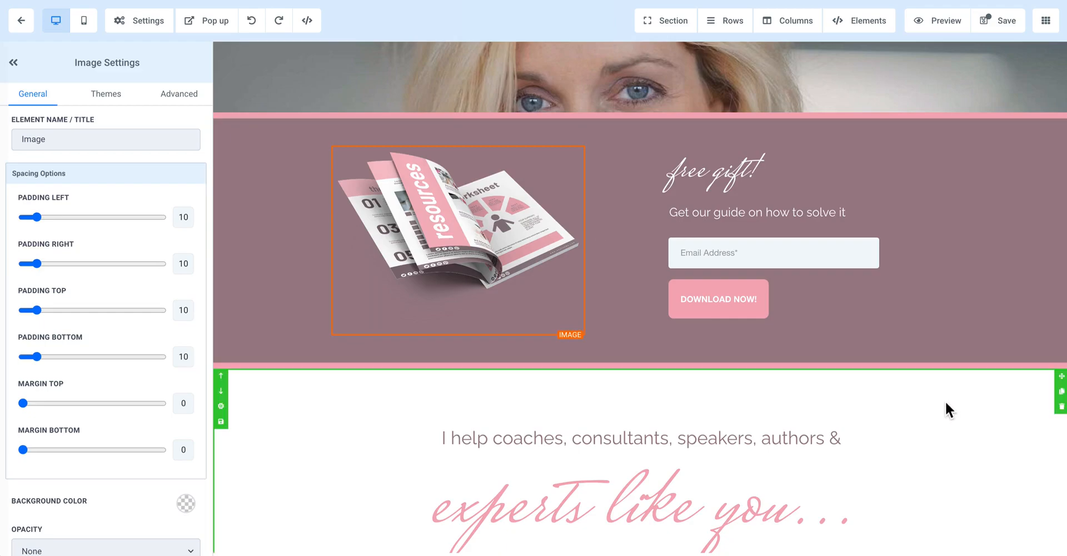
{"action": "scroll", "coordinate": [944, 400], "scroll_direction": "down", "scroll_amount": 4}
{"action": "scroll", "coordinate": [944, 400], "scroll_direction": "down", "scroll_amount": 5}
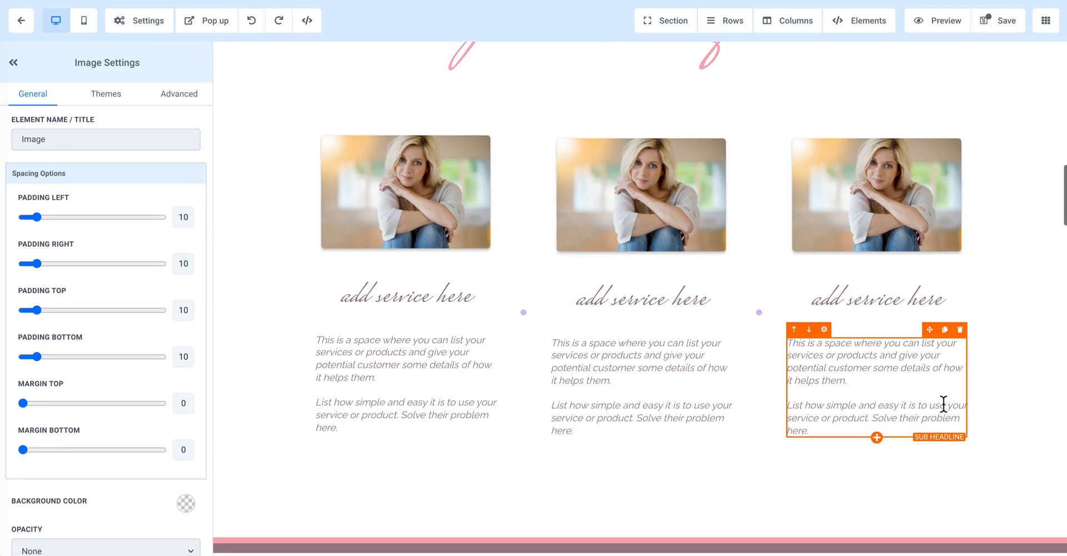
Step: Open the first service image's settings and look through its media library folders without choosing a replacement
{"action": "left_click", "coordinate": [365, 195]}
{"action": "scroll", "coordinate": [150, 489], "scroll_direction": "down", "scroll_amount": 3}
{"action": "scroll", "coordinate": [153, 492], "scroll_direction": "down", "scroll_amount": 1}
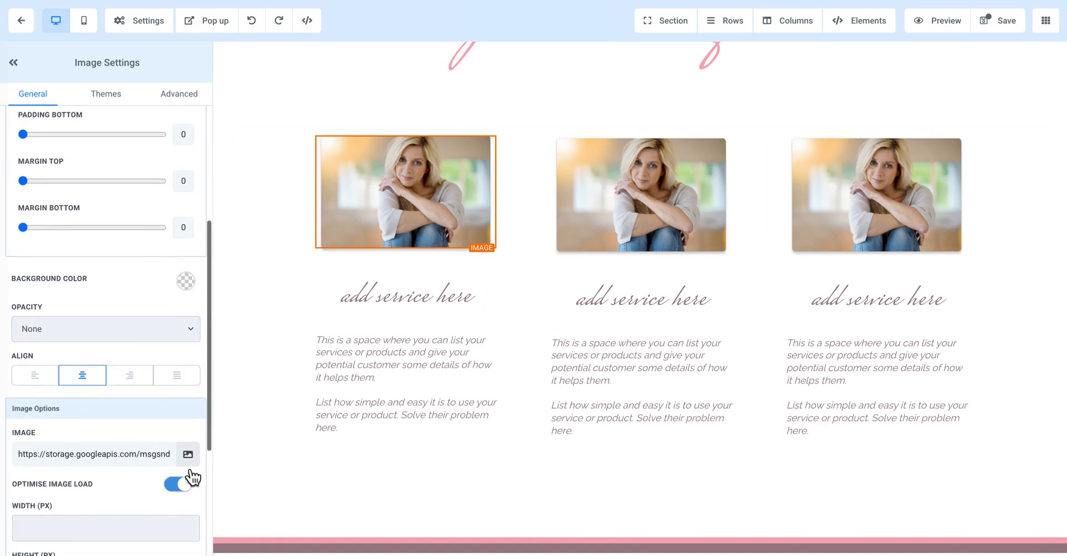
{"action": "left_click", "coordinate": [186, 455]}
{"action": "left_click", "coordinate": [82, 132]}
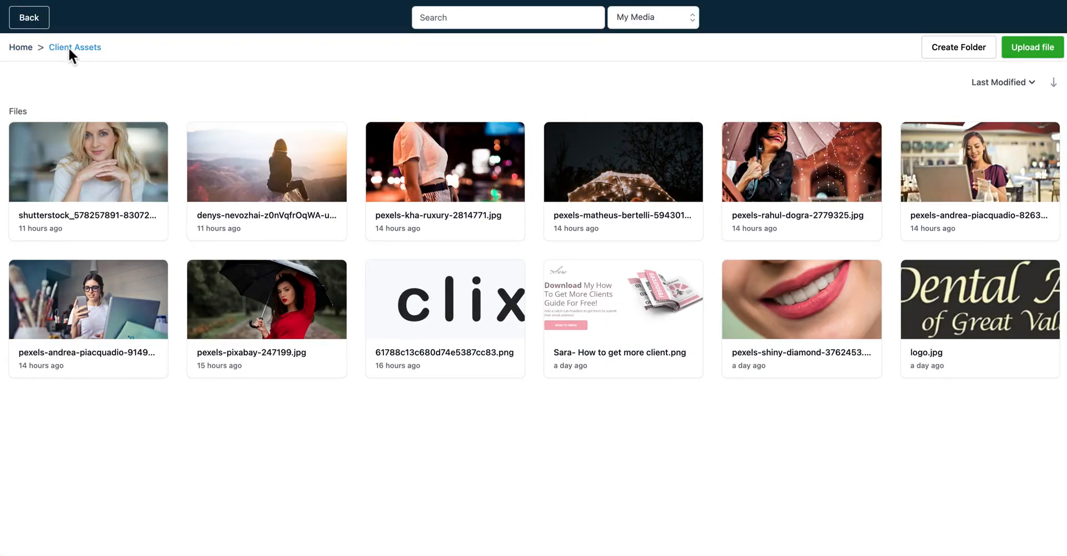
{"action": "left_click", "coordinate": [25, 49]}
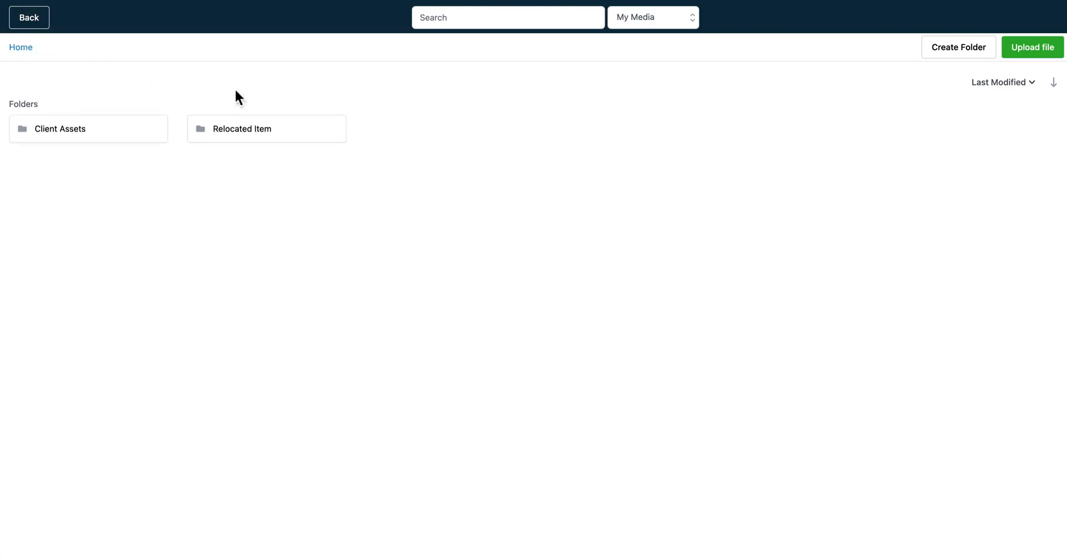
{"action": "left_click", "coordinate": [34, 20]}
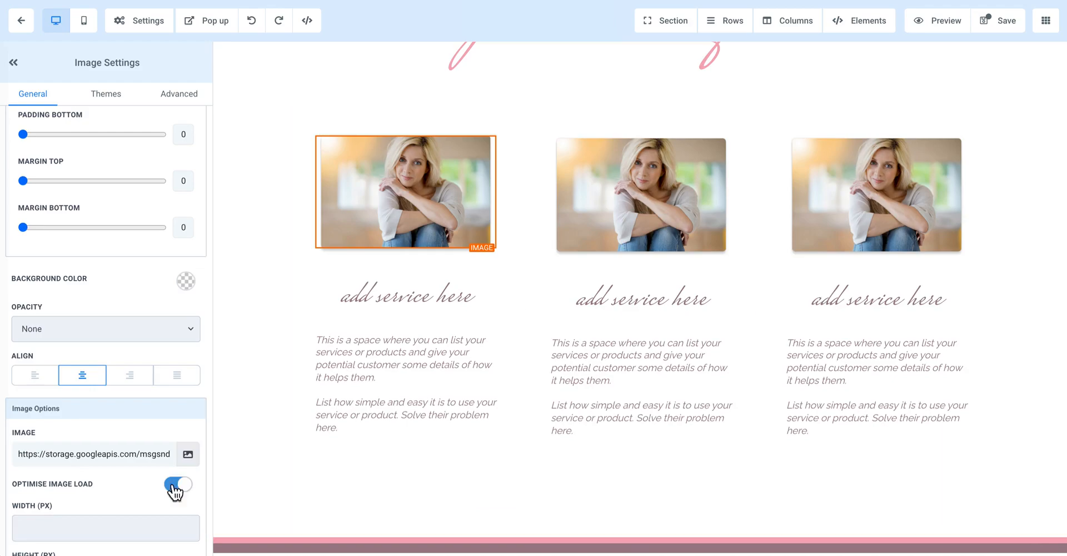
Step: Examine the first service image's size, alt text and action options, its themes, and its advanced radius, border, shadow and effects options
{"action": "scroll", "coordinate": [189, 496], "scroll_direction": "down", "scroll_amount": 3}
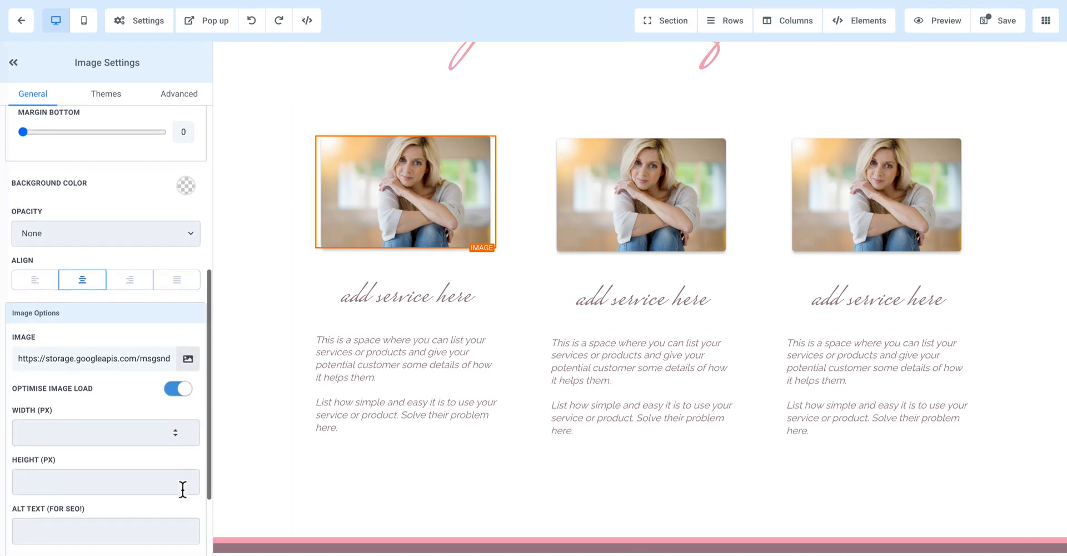
{"action": "scroll", "coordinate": [76, 379], "scroll_direction": "down", "scroll_amount": 1}
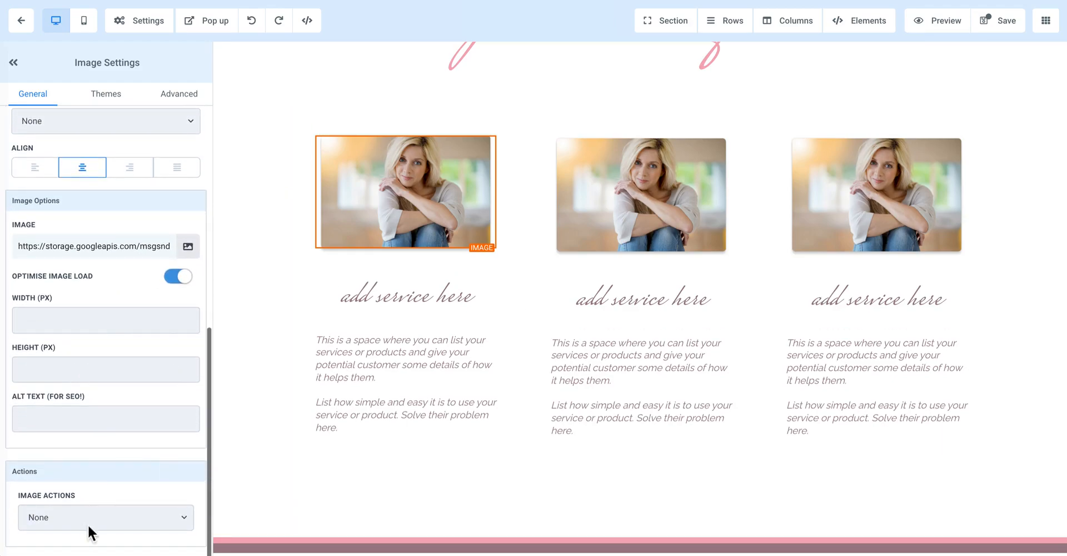
{"action": "scroll", "coordinate": [98, 343], "scroll_direction": "up", "scroll_amount": 10}
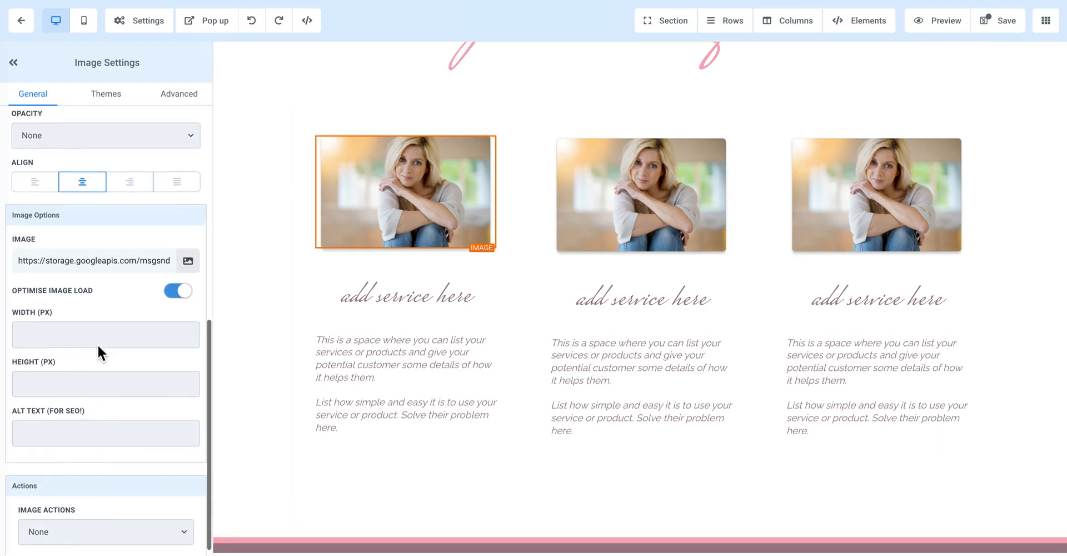
{"action": "left_click", "coordinate": [107, 94]}
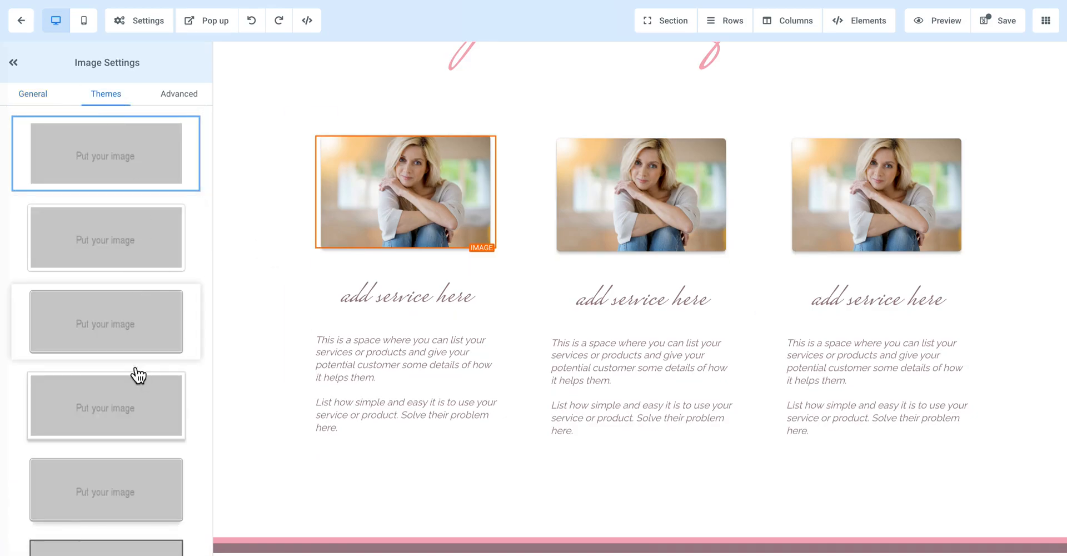
{"action": "scroll", "coordinate": [137, 375], "scroll_direction": "down", "scroll_amount": 6}
{"action": "left_click", "coordinate": [176, 102]}
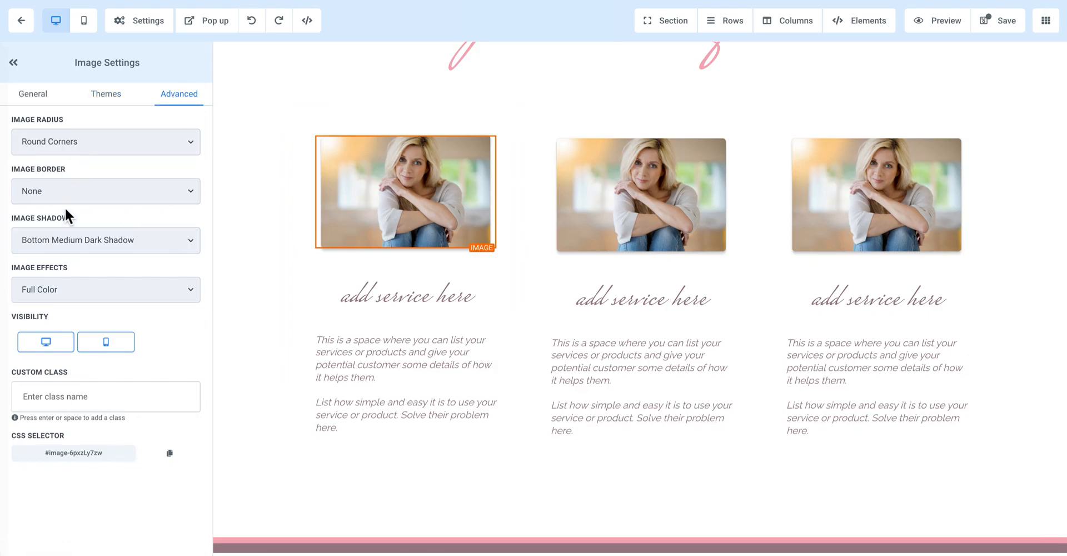
{"action": "left_click", "coordinate": [61, 289]}
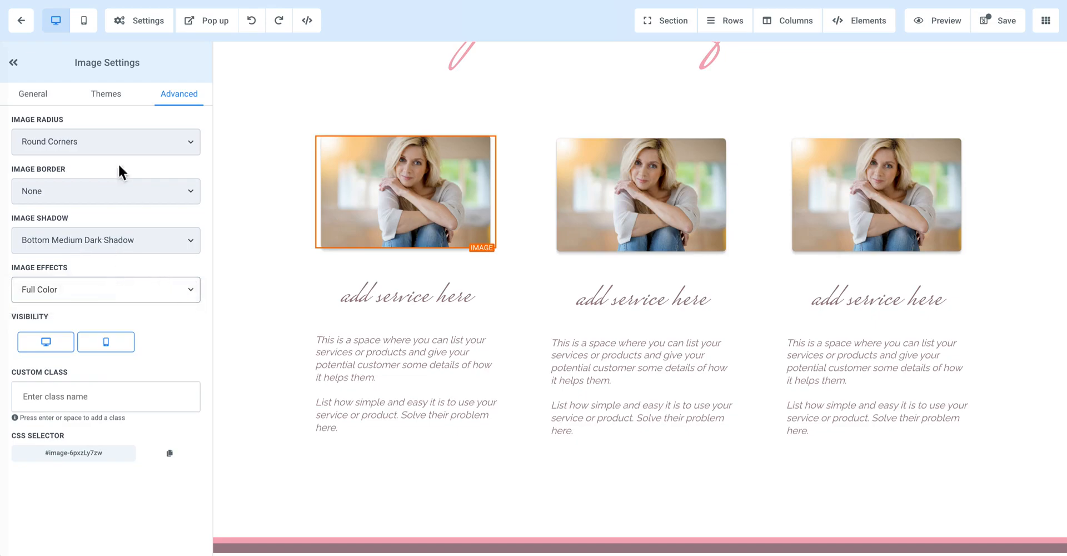
Step: Look over the page in mobile view, return to desktop view, and open the hero header section's settings
{"action": "left_click", "coordinate": [84, 21]}
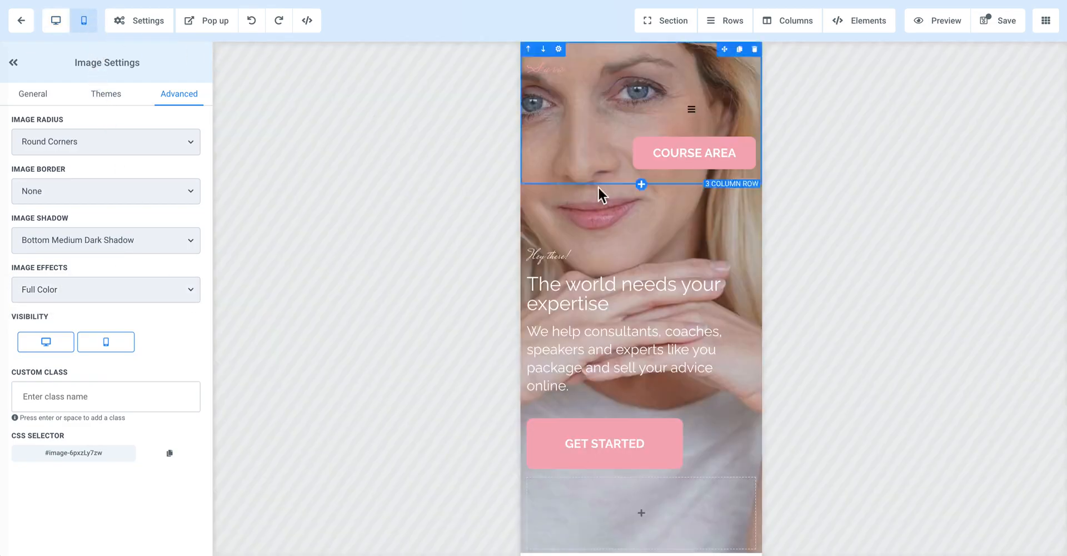
{"action": "scroll", "coordinate": [616, 238], "scroll_direction": "down", "scroll_amount": 15}
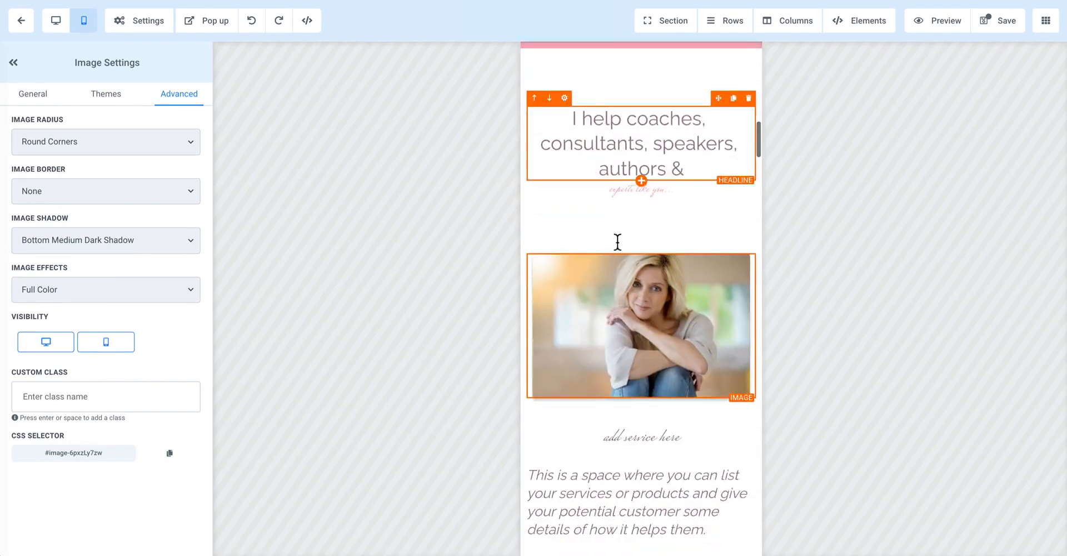
{"action": "scroll", "coordinate": [617, 244], "scroll_direction": "down", "scroll_amount": 10}
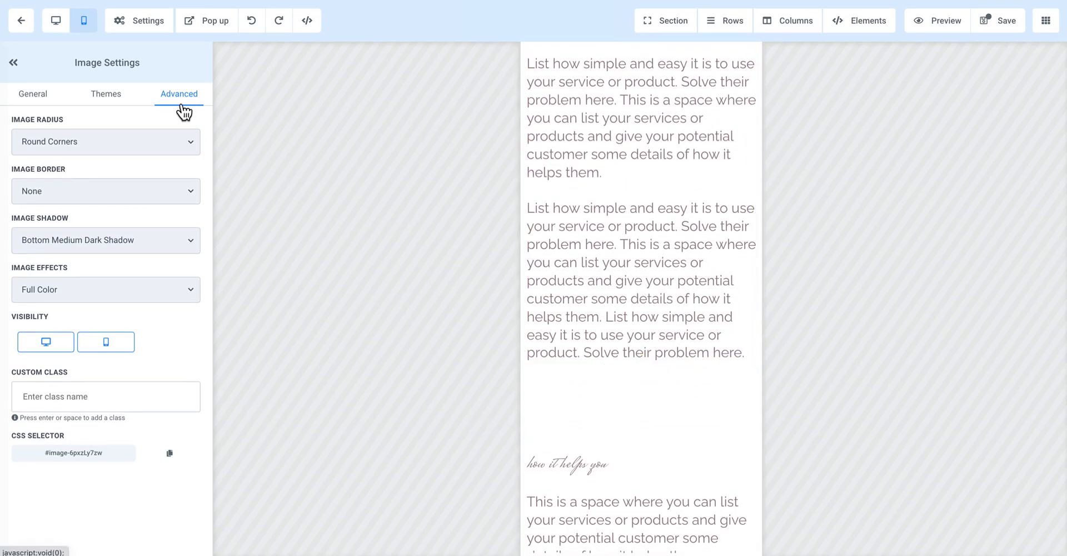
{"action": "left_click", "coordinate": [57, 24]}
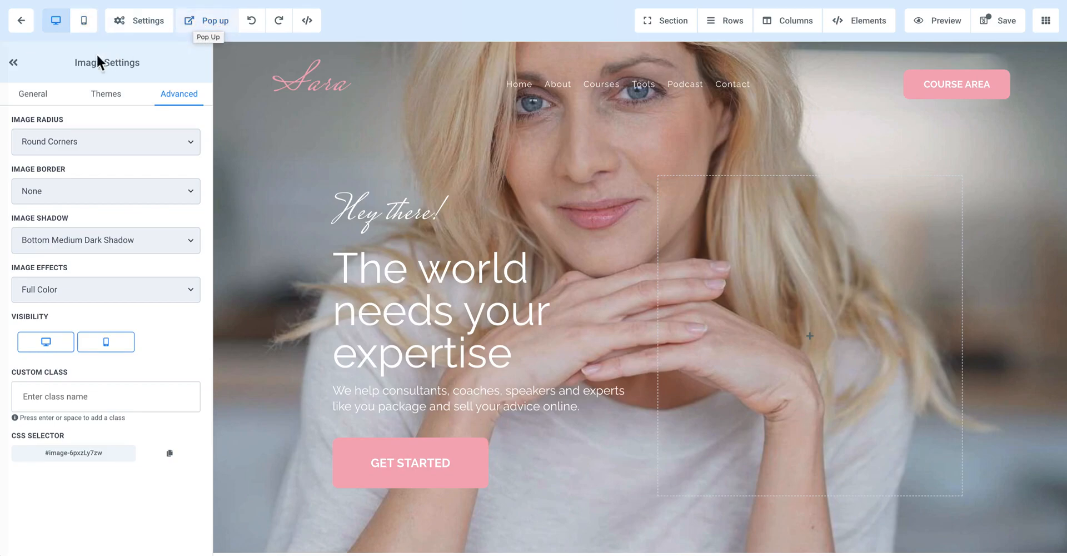
{"action": "left_click", "coordinate": [279, 216]}
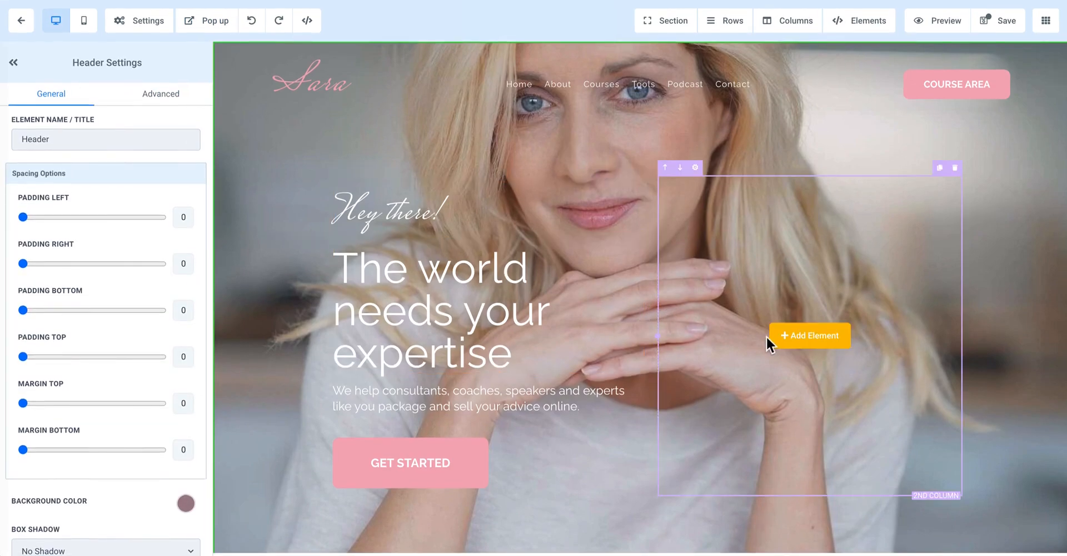
Step: Look over the page's upper sections and examine the header section's advanced border, width, visibility and custom class options
{"action": "scroll", "coordinate": [277, 338], "scroll_direction": "down", "scroll_amount": 10}
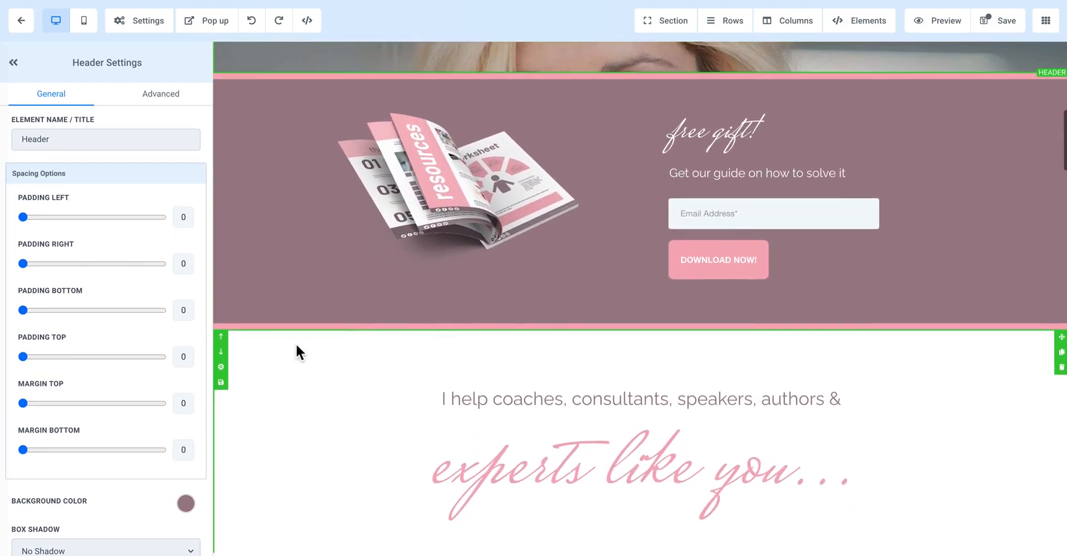
{"action": "scroll", "coordinate": [295, 343], "scroll_direction": "up", "scroll_amount": 10}
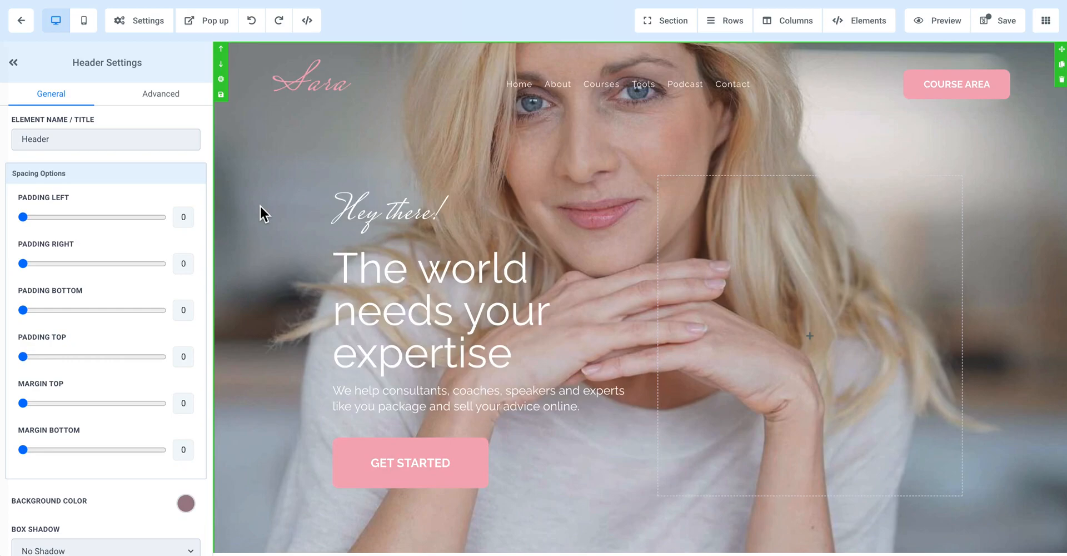
{"action": "left_click", "coordinate": [159, 102]}
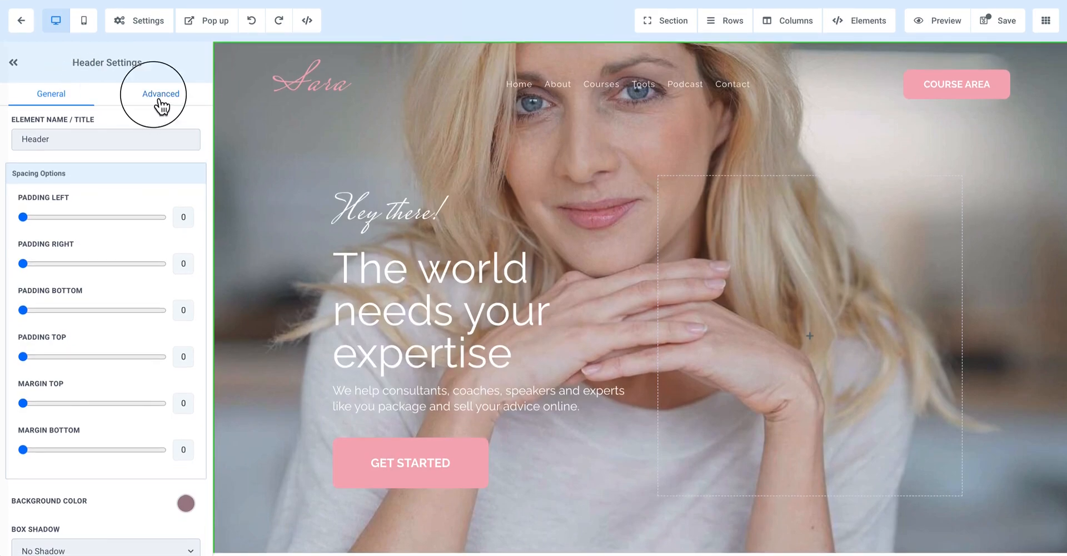
{"action": "left_click", "coordinate": [49, 104]}
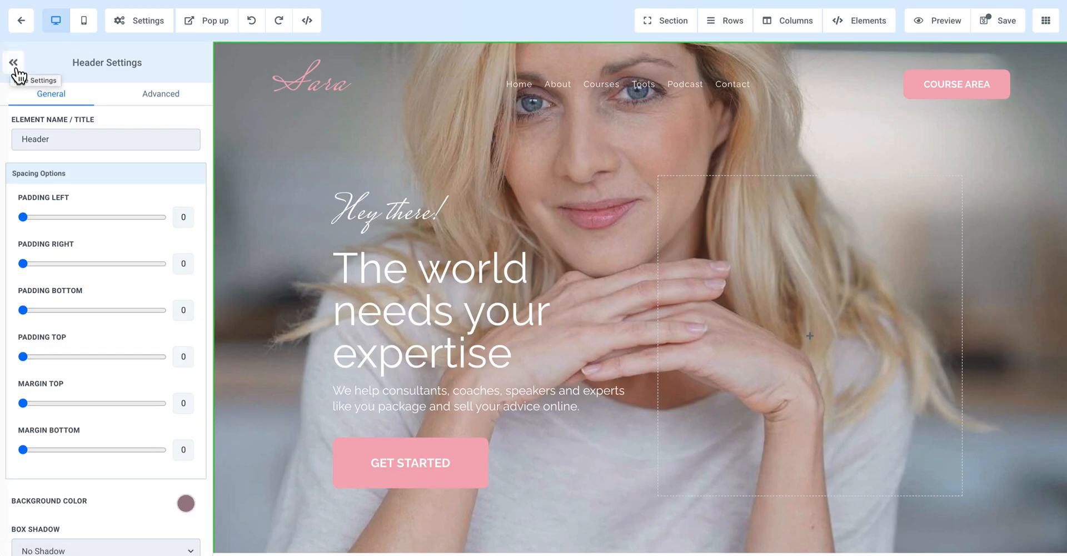
{"action": "left_click", "coordinate": [15, 65]}
{"action": "left_click", "coordinate": [12, 63]}
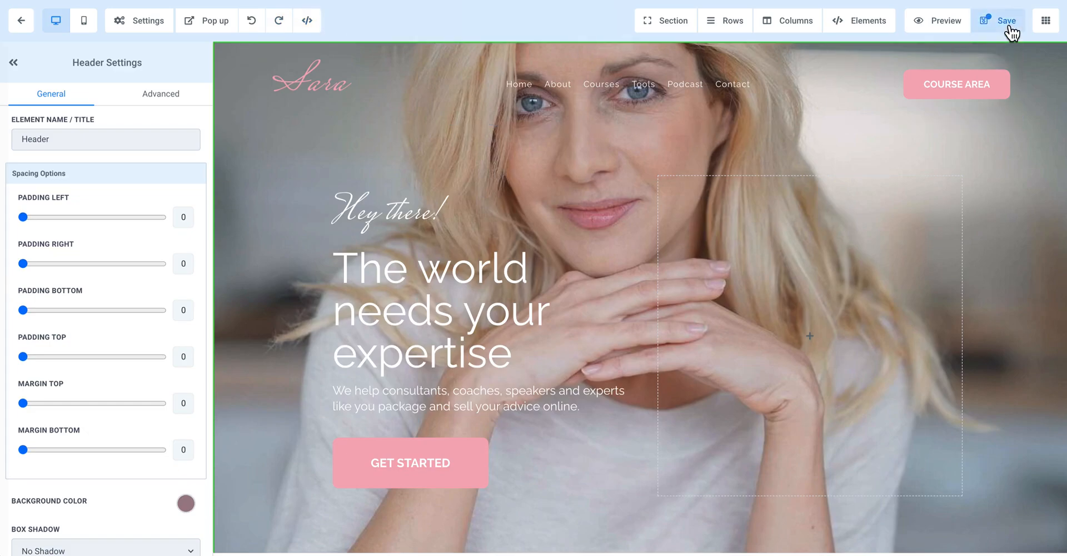
Step: Look over the page once more and exit the page editor
{"action": "scroll", "coordinate": [898, 381], "scroll_direction": "down", "scroll_amount": 4}
{"action": "scroll", "coordinate": [898, 381], "scroll_direction": "up", "scroll_amount": 4}
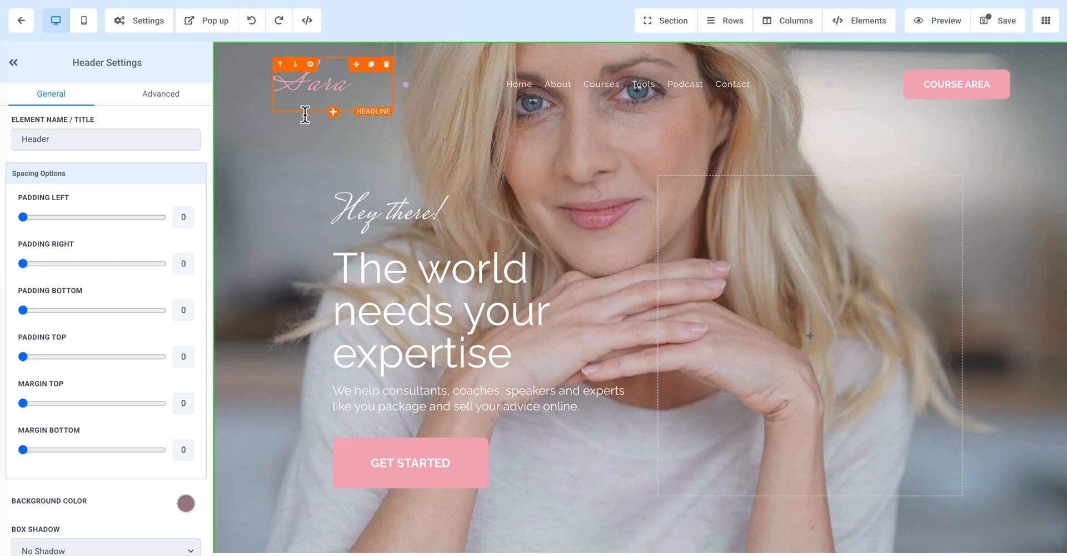
{"action": "left_click", "coordinate": [23, 22]}
{"action": "left_click", "coordinate": [756, 242]}
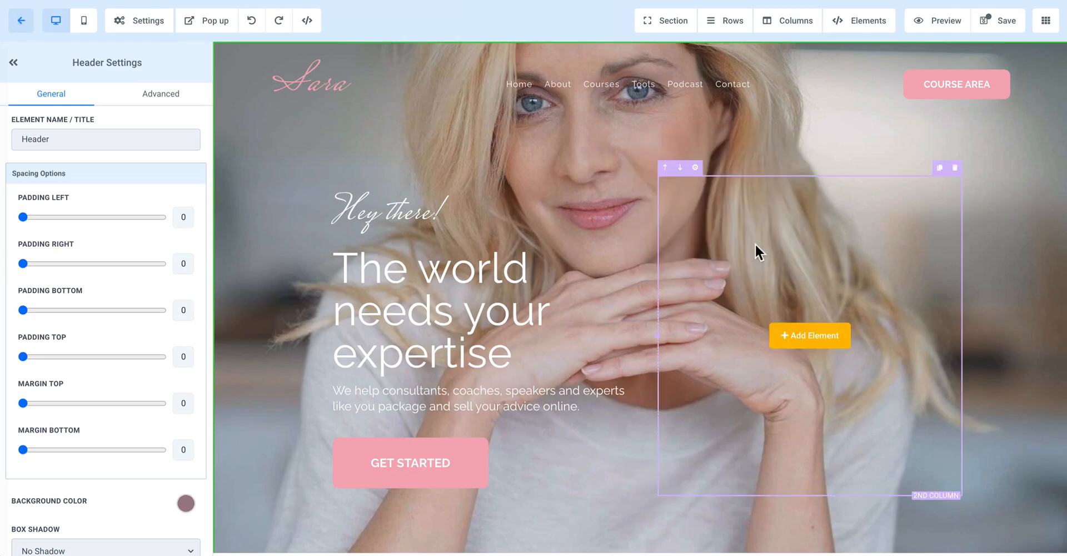